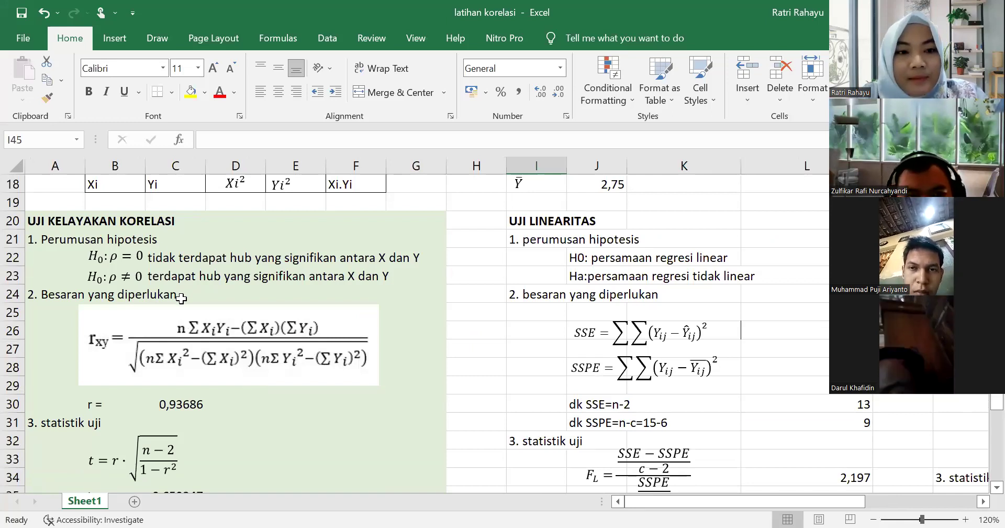
Examine the Xi and Yi data columns and the r_xy correlation formula picture under Besaran yang diperlukan.
scroll(180, 304, "up", 6)
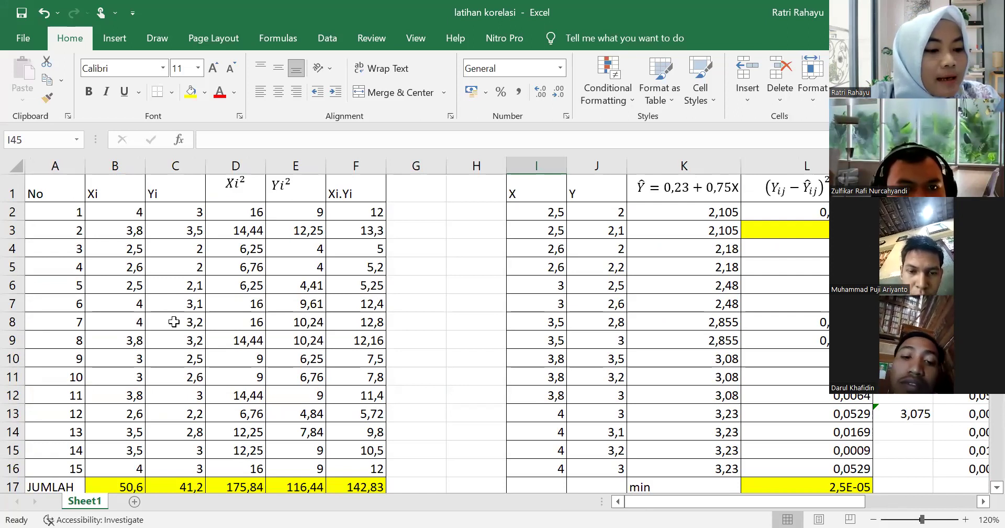
left_click(116, 189)
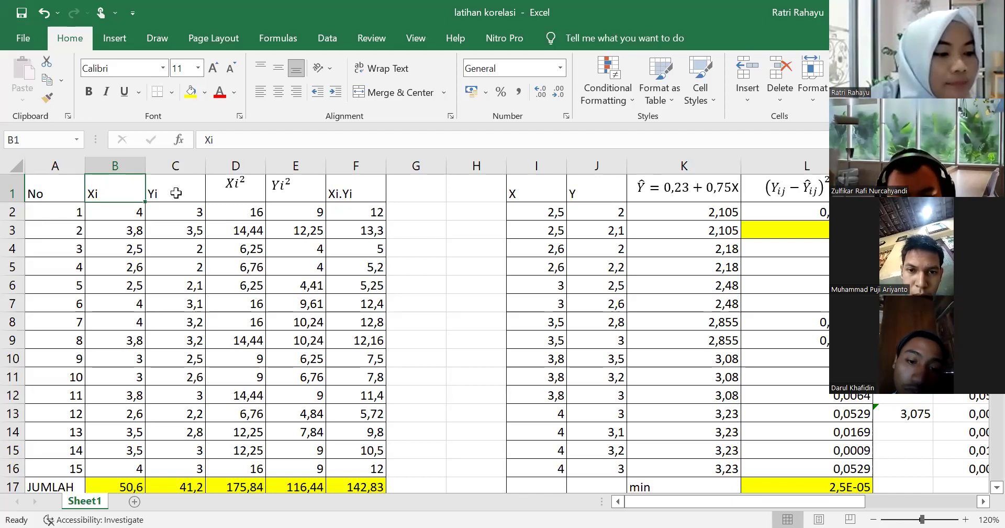
left_click(134, 208)
left_click_drag(135, 208, 115, 454)
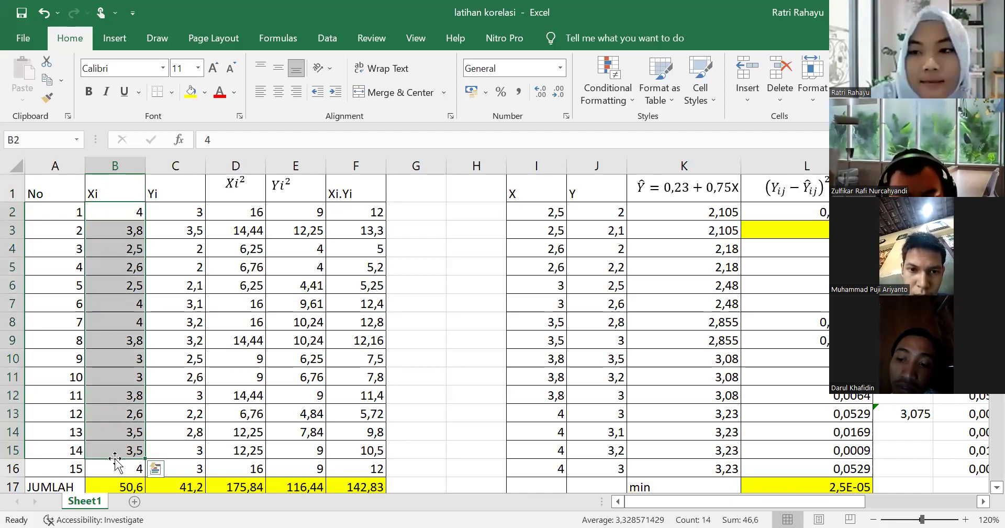
left_click(203, 211)
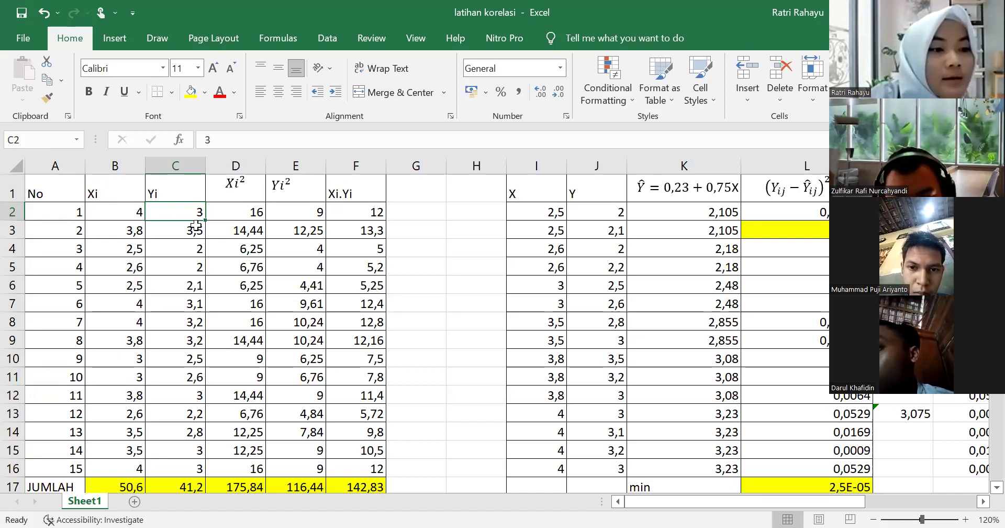
scroll(211, 257, "down", 4)
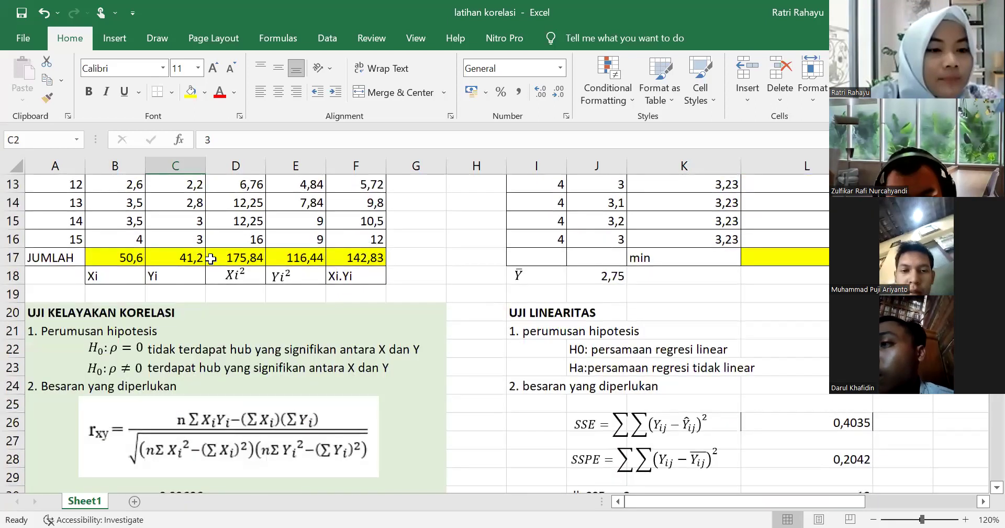
scroll(211, 257, "down", 3)
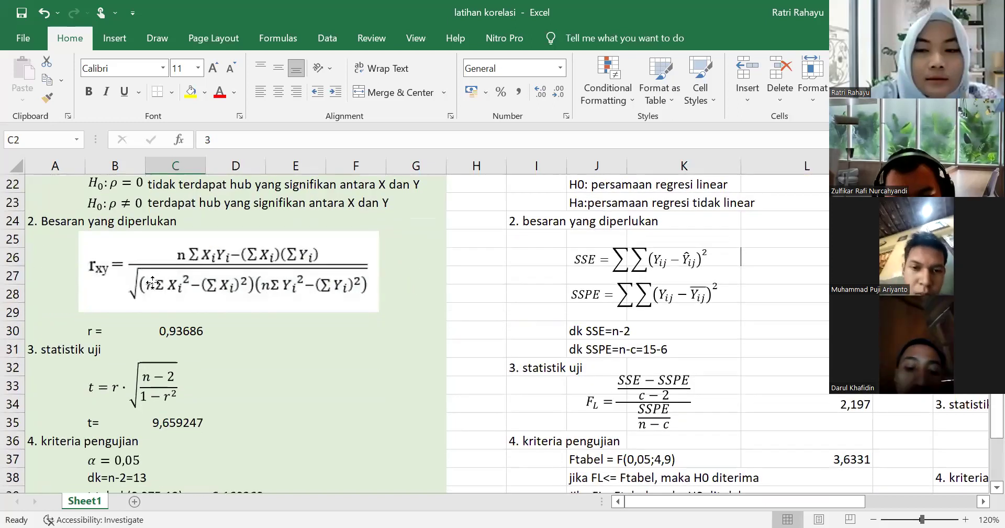
left_click(153, 281)
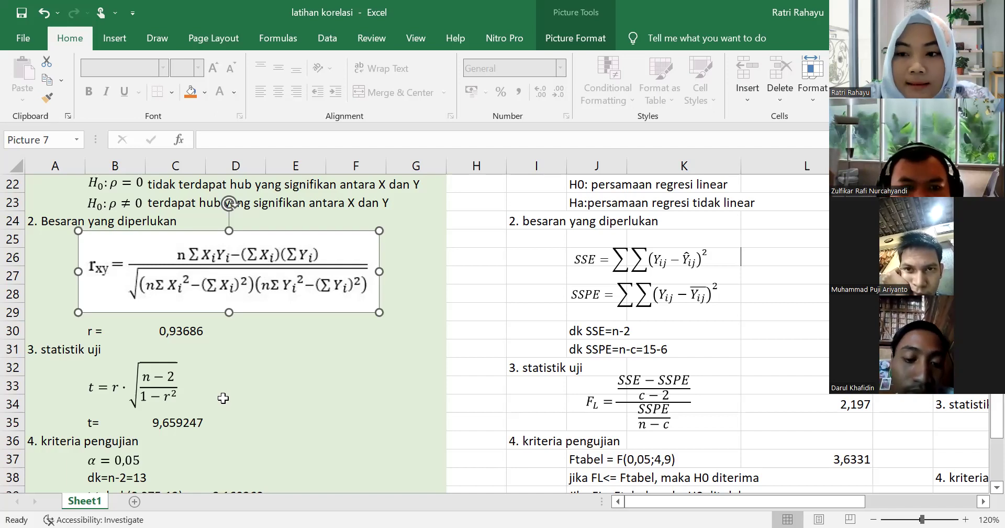
Inspect how the Xi² column is calculated from the Xi values, checking the formulas in D2 and D3.
scroll(182, 338, "up", 1)
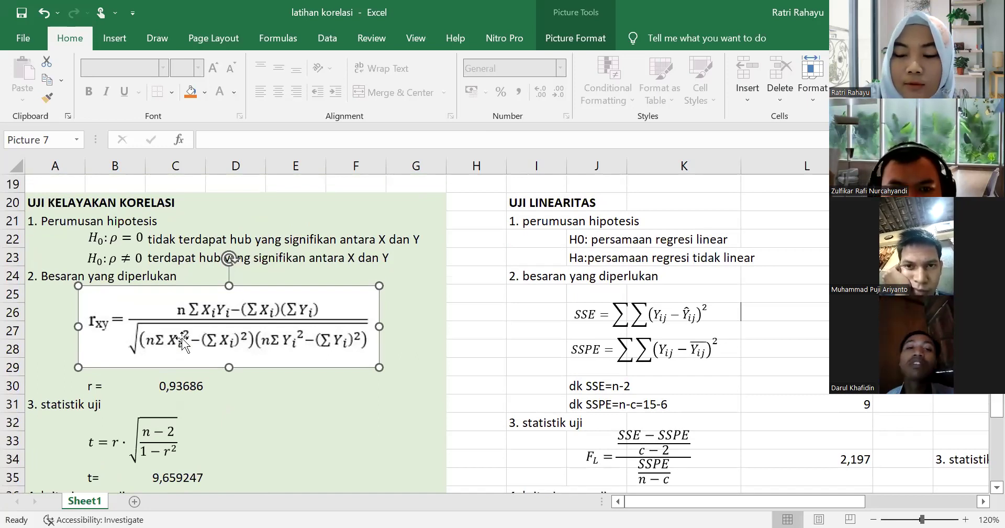
scroll(181, 340, "up", 6)
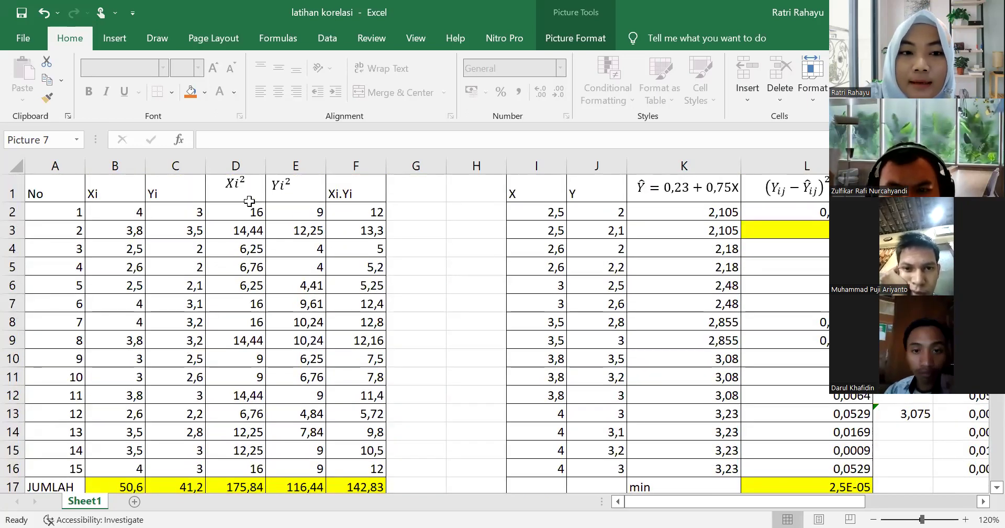
left_click(244, 197)
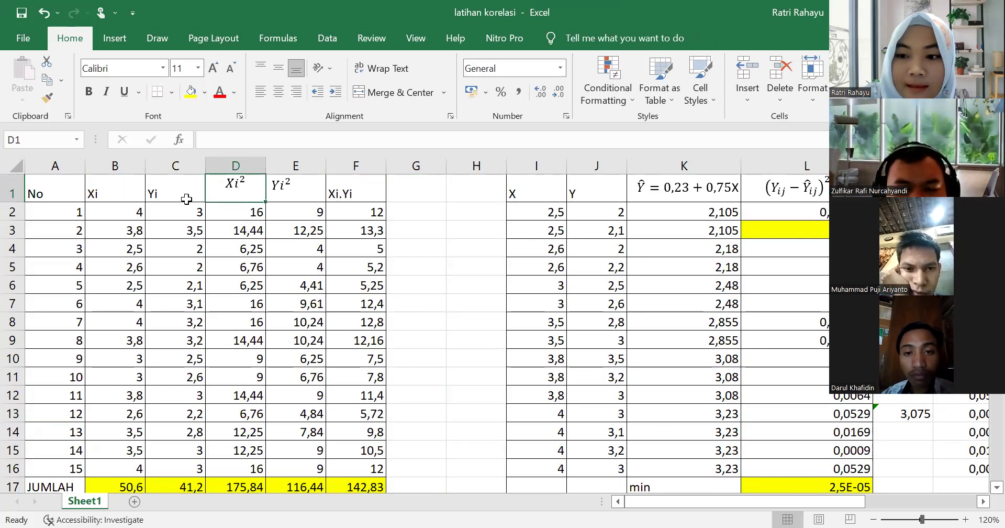
left_click(117, 219)
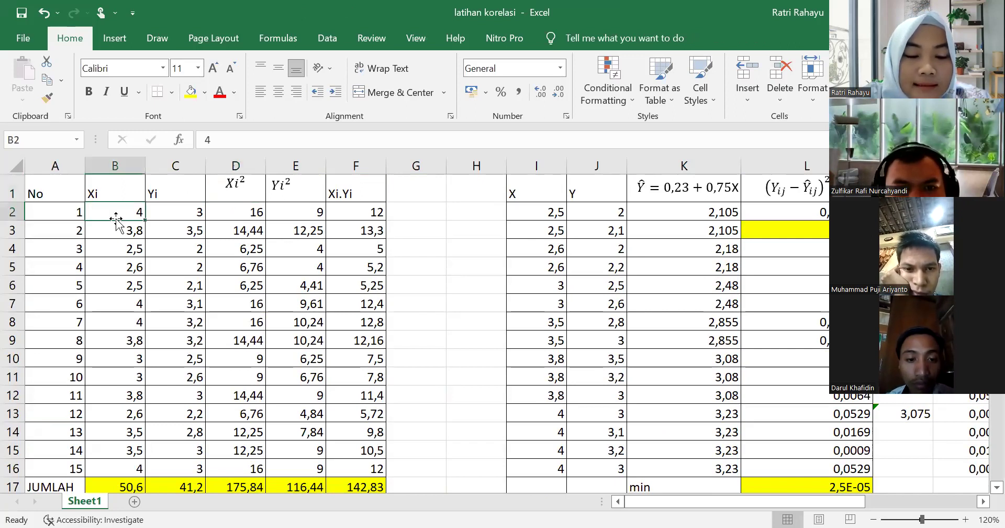
left_click(237, 212)
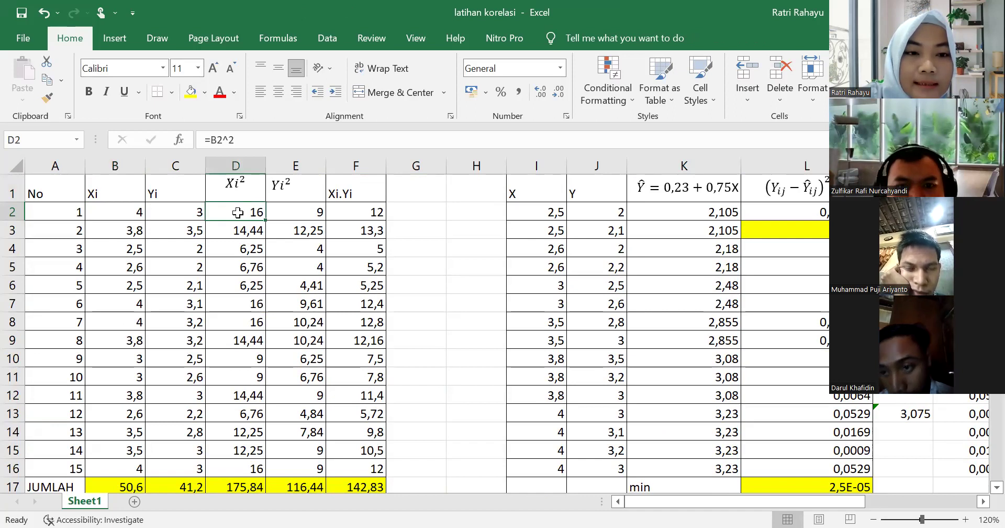
left_click(131, 226)
left_click(237, 228)
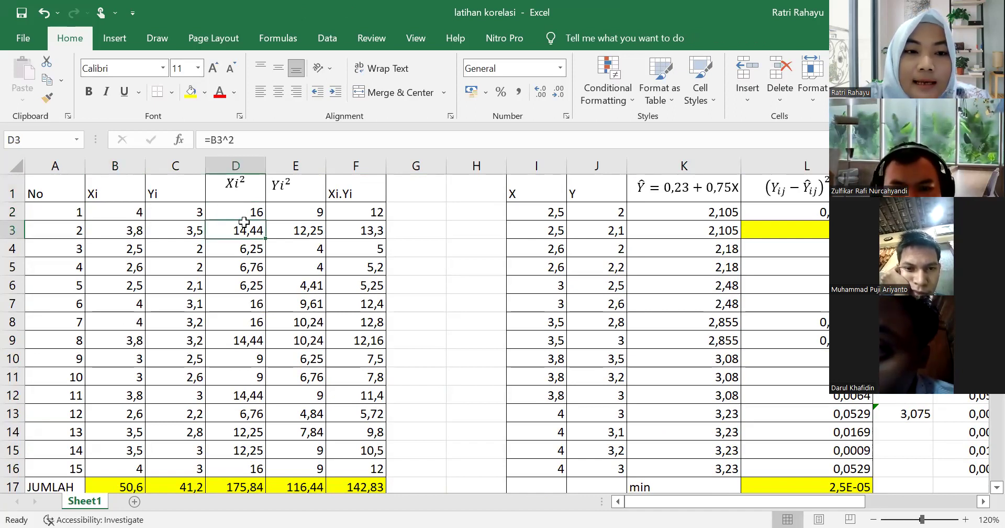
left_click(246, 213)
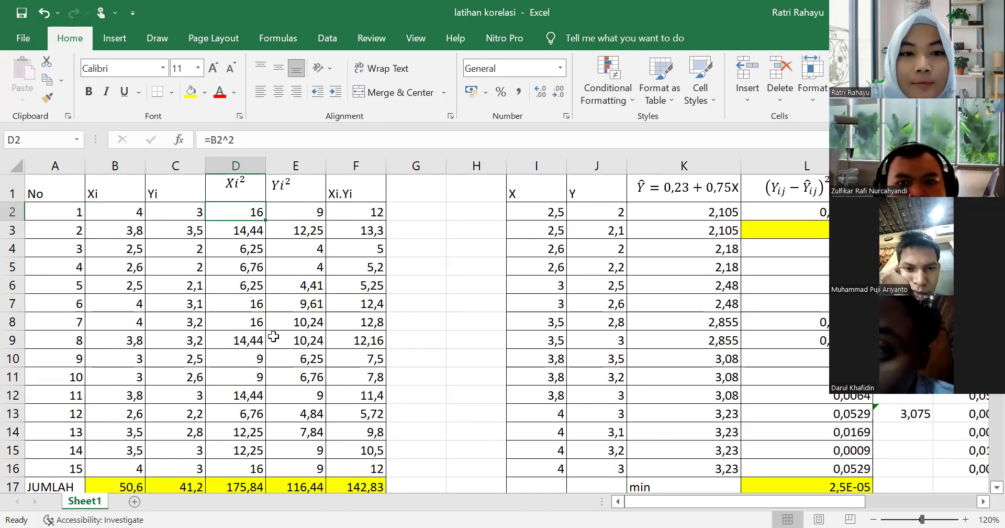
Inspect the JUMLAH row's SUM formulas for Xi and Yi, and review the Xi² and Yi² column headings.
scroll(274, 337, "down", 1)
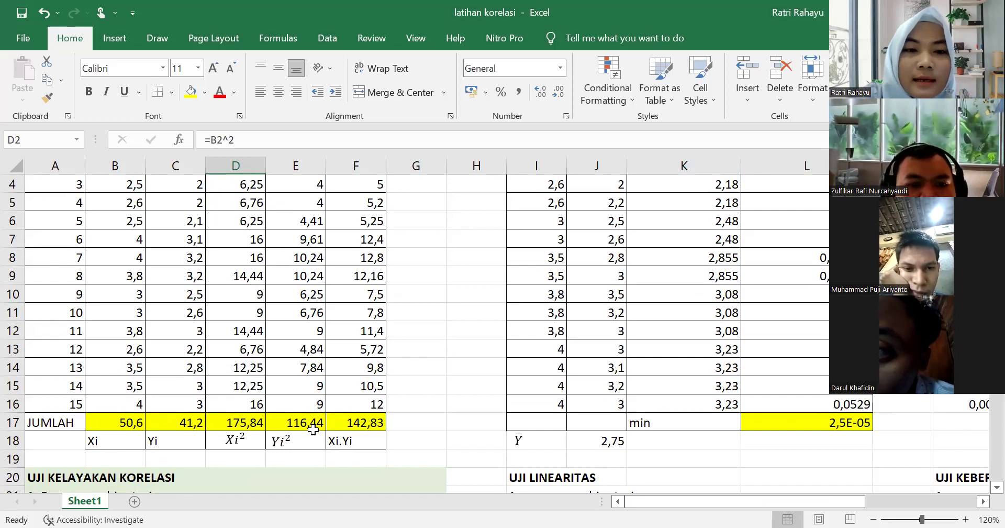
scroll(313, 429, "up", 1)
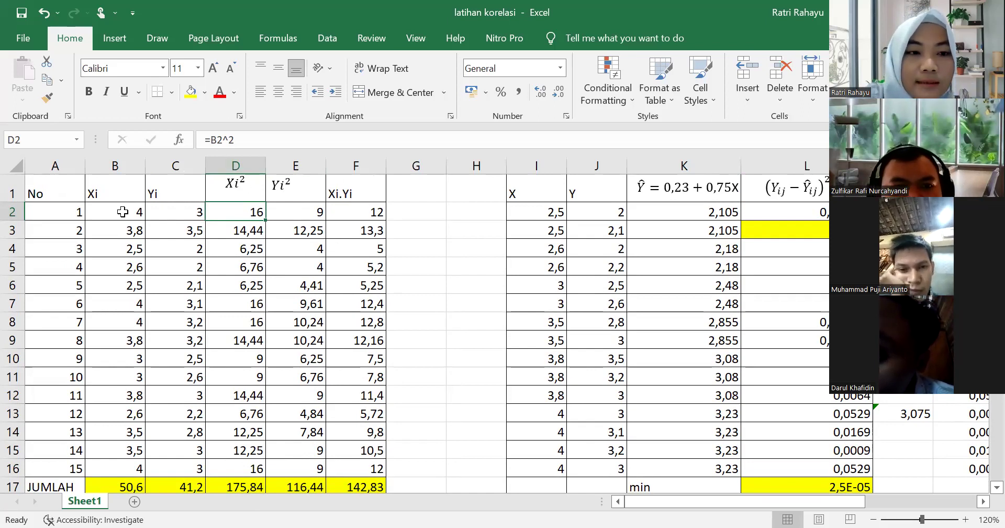
left_click(115, 480)
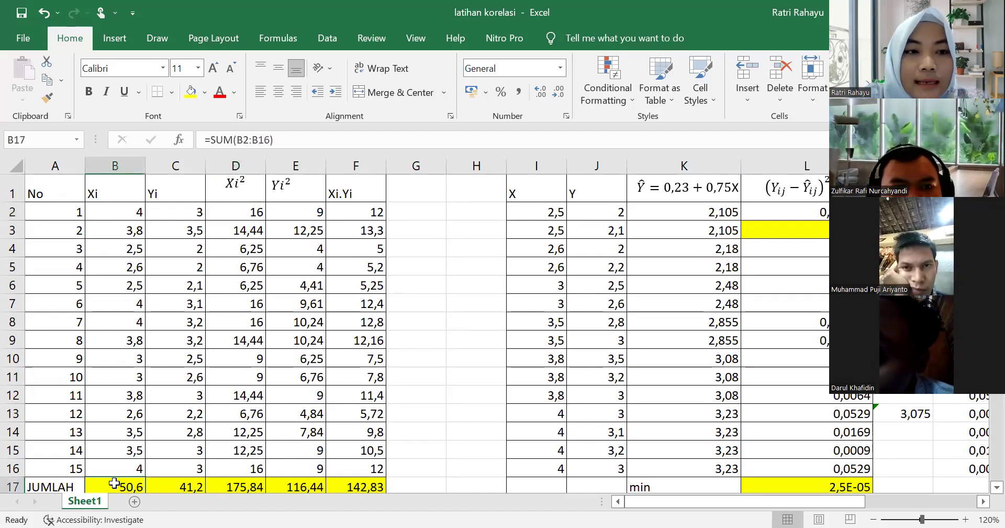
left_click(174, 486)
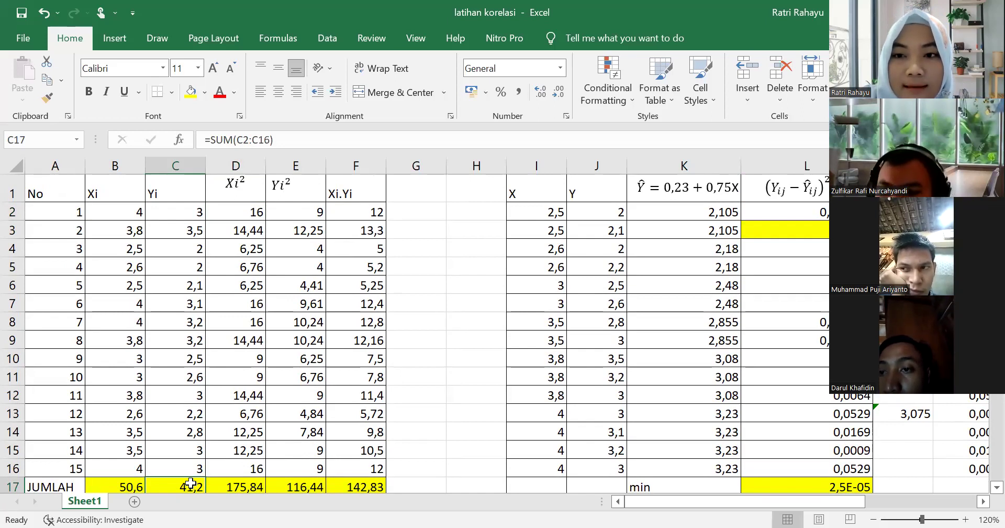
left_click(246, 193)
left_click(304, 193)
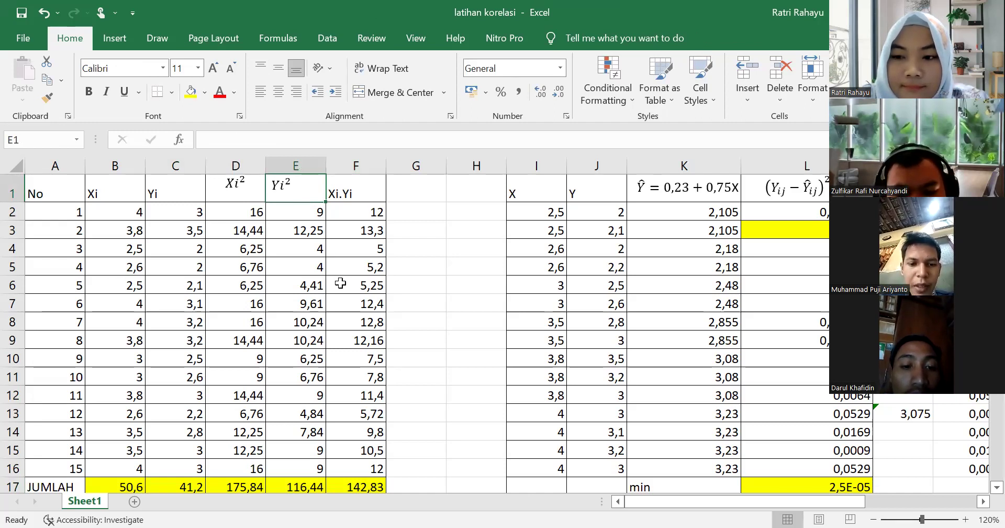
Enter the label "r=" in cell E30, beside the existing r result.
scroll(340, 286, "down", 1)
scroll(340, 286, "down", 6)
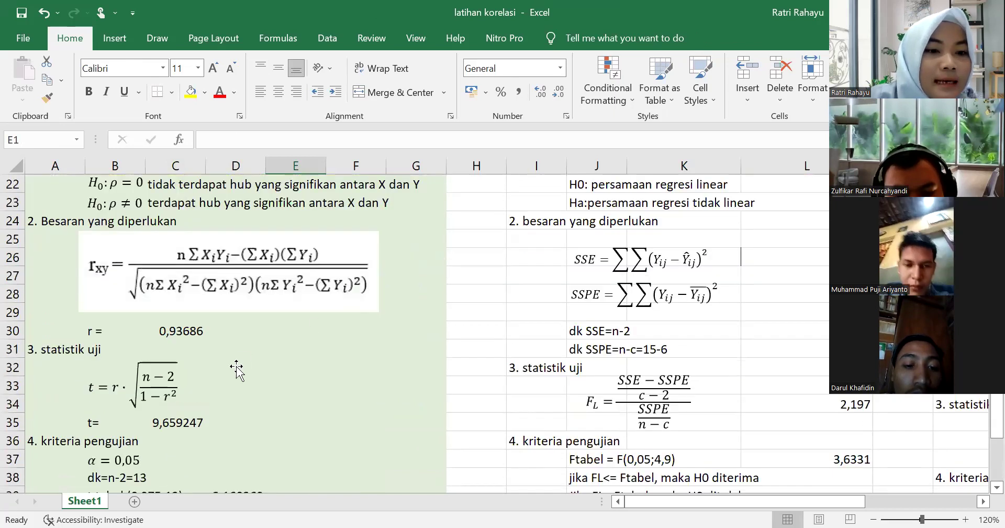
scroll(237, 370, "up", 2)
scroll(248, 380, "up", 1)
left_click(260, 443)
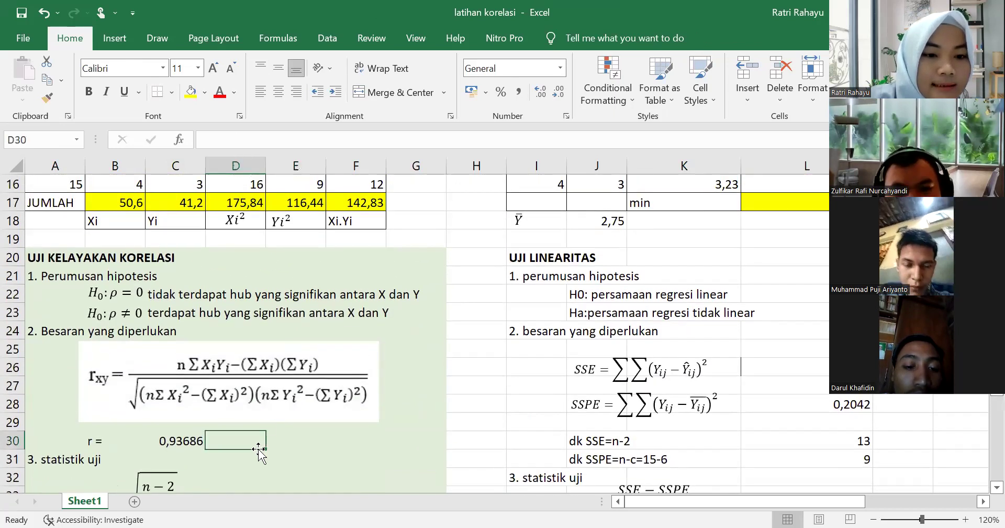
left_click(293, 435)
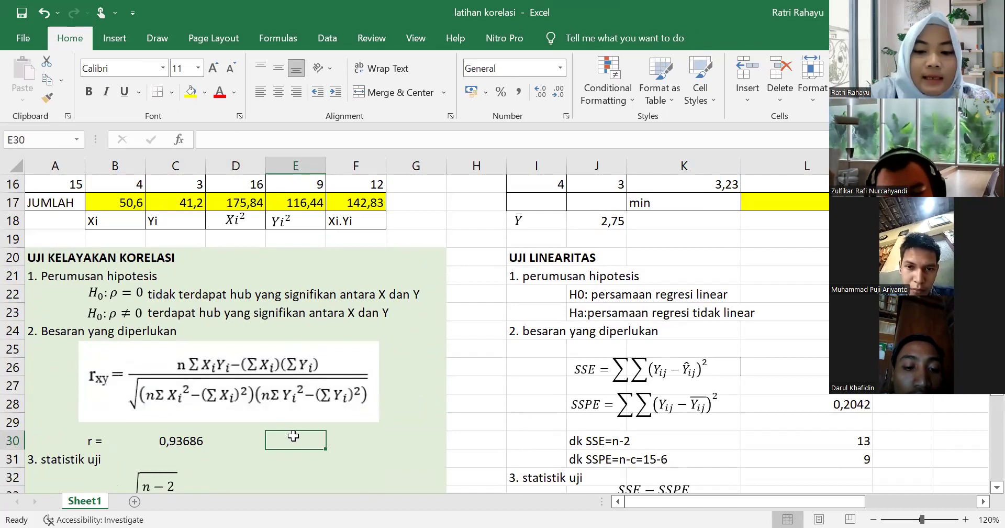
type("r=")
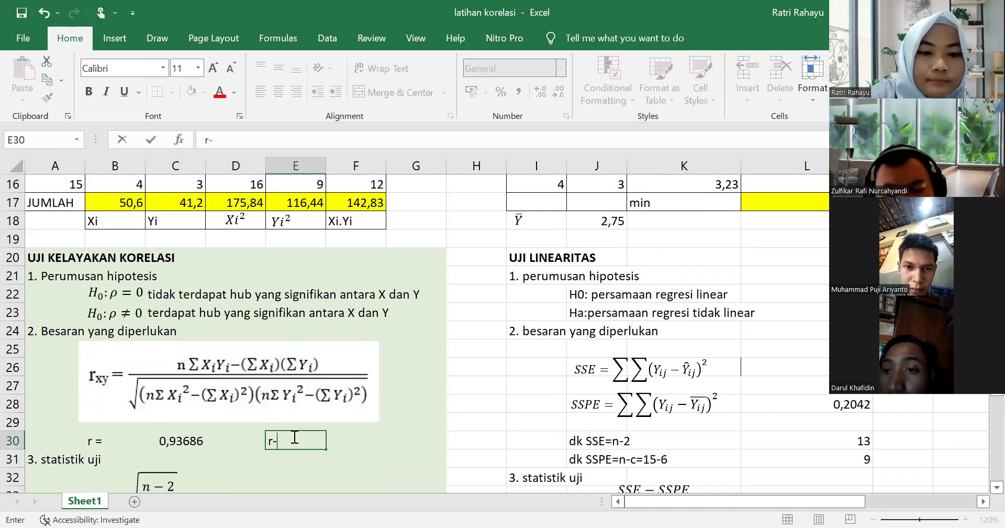
key("Tab")
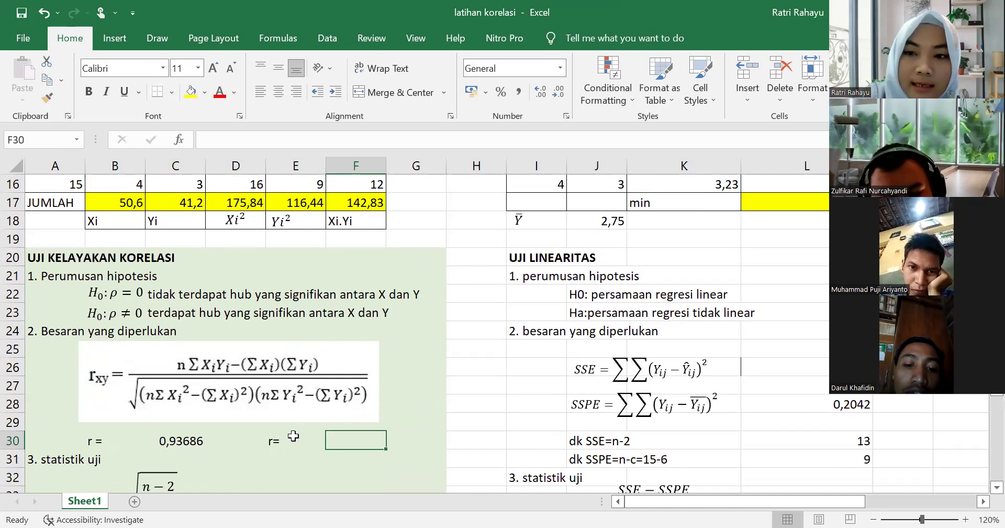
Begin the correlation formula in F30 with its first numerator term, =((A16*F17).
type("=")
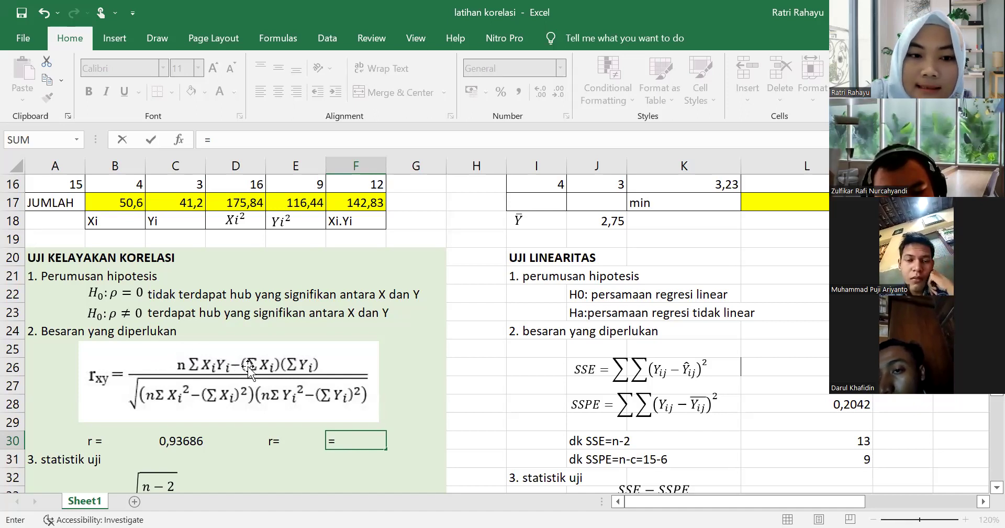
type("(")
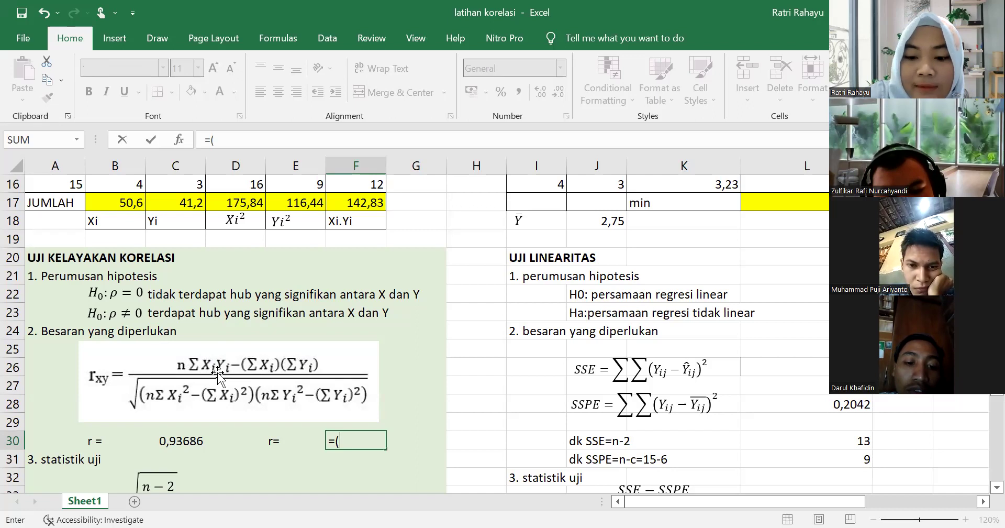
type("(")
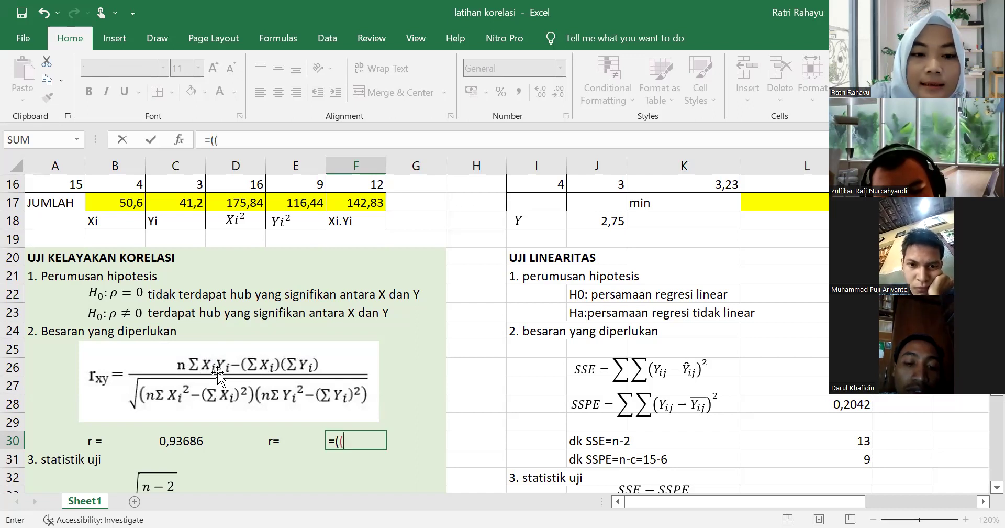
left_click(65, 185)
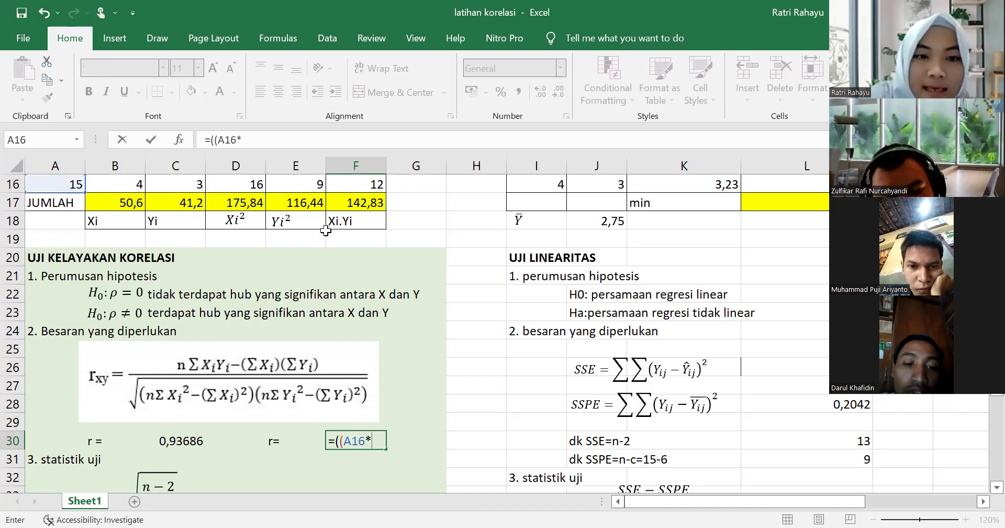
left_click(357, 202)
type(")")
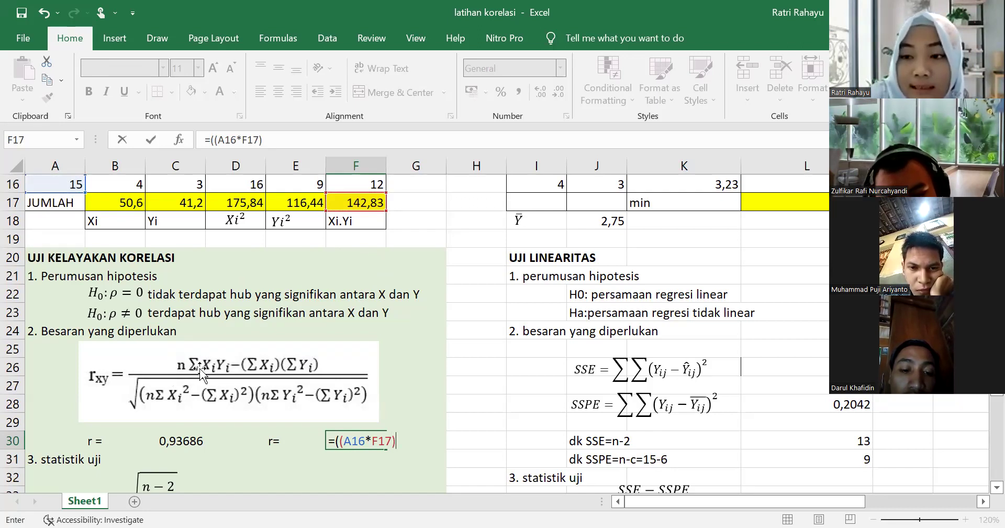
Extend the numerator of the F30 formula by subtracting the product of the Xi and Yi totals, -(B17*C17).
type("-")
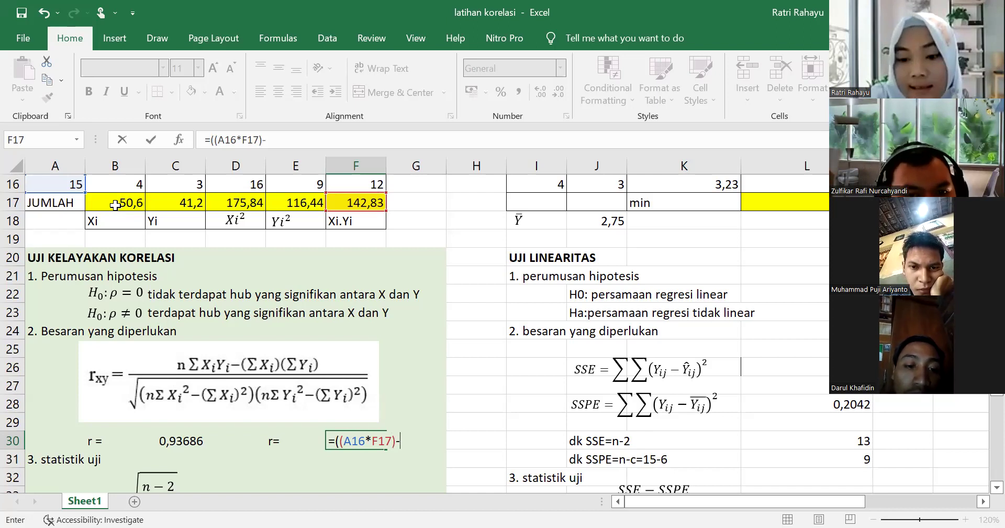
type("(")
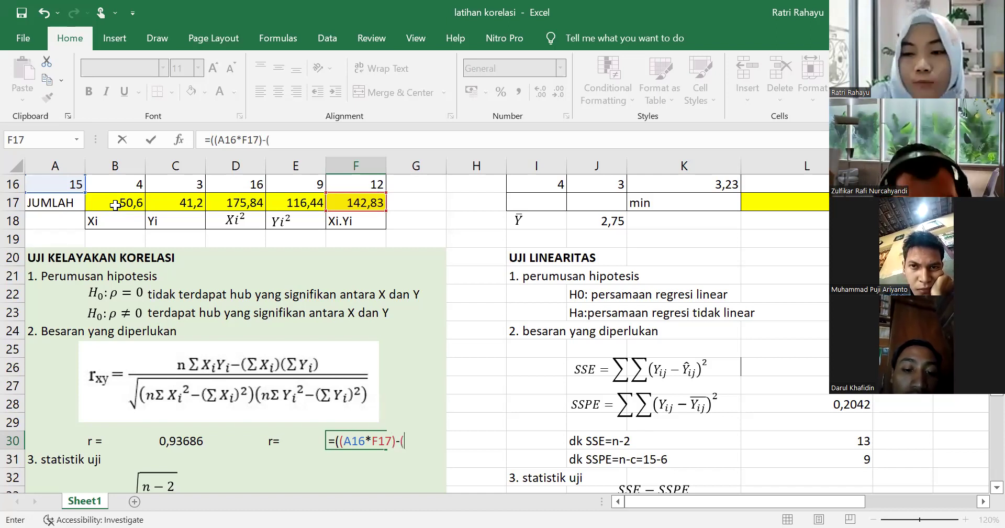
left_click(119, 220)
left_click(116, 198)
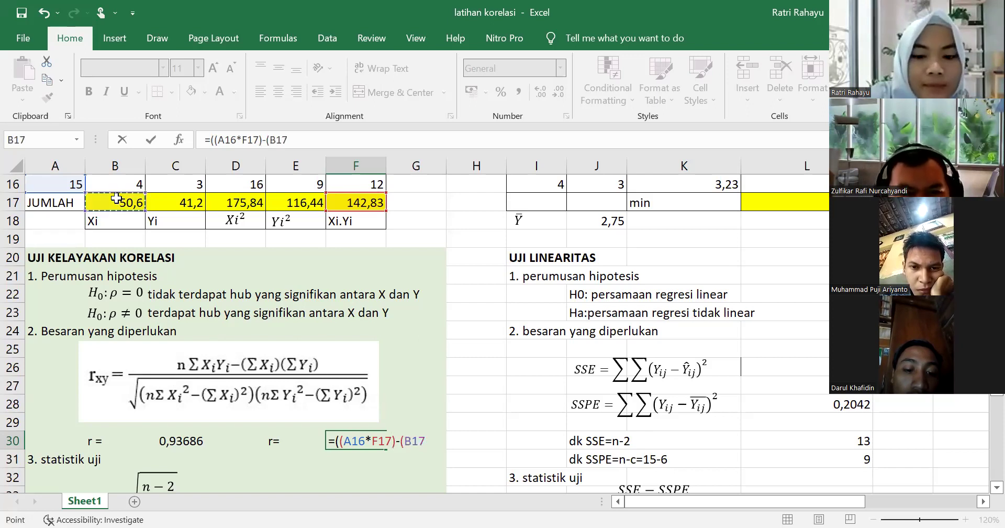
type("*")
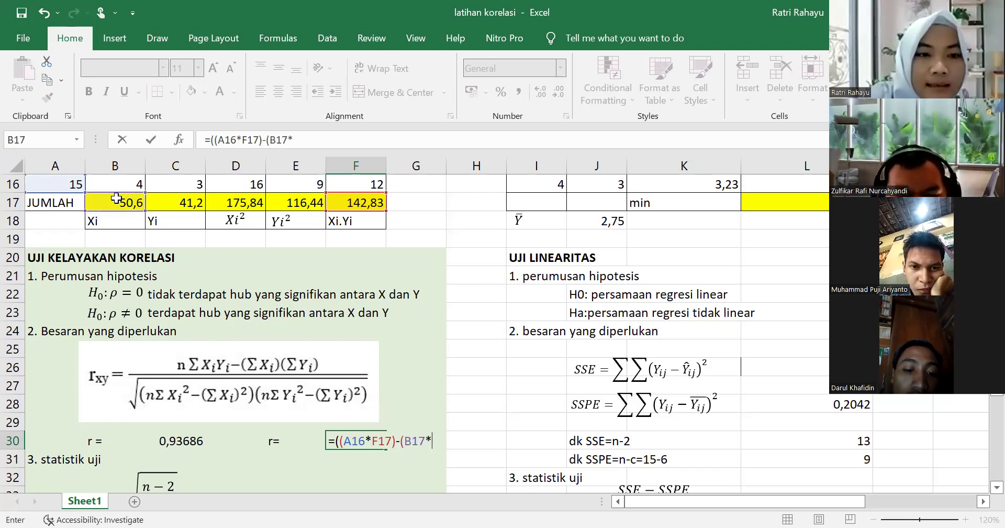
left_click(173, 205)
type(")")
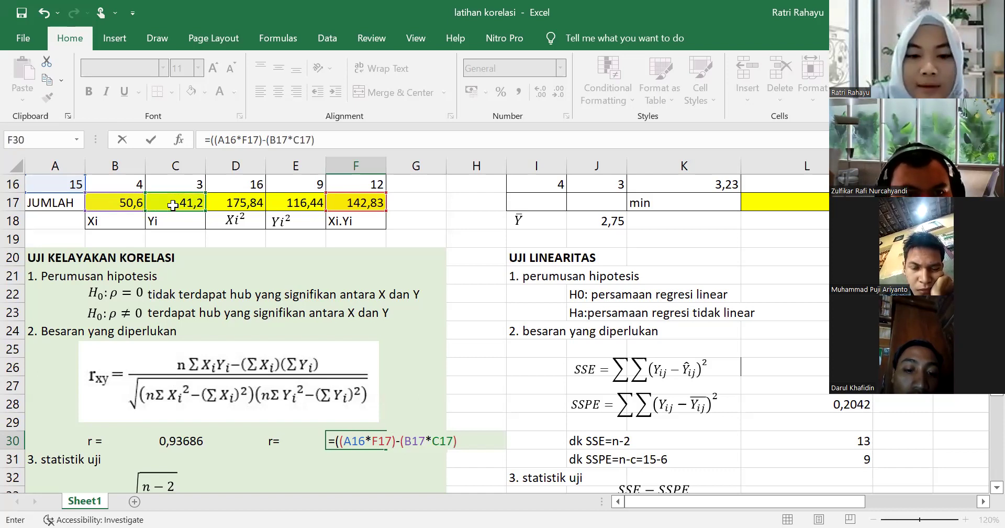
Divide the numerator by a SQRT function whose first term multiplies n by the Xi² total, (A16*D17).
type("/")
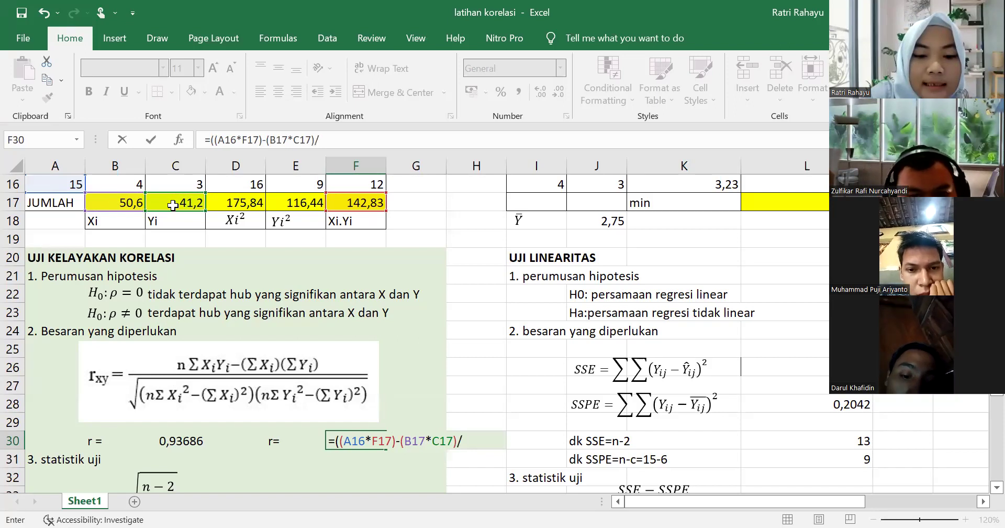
type("sqrt")
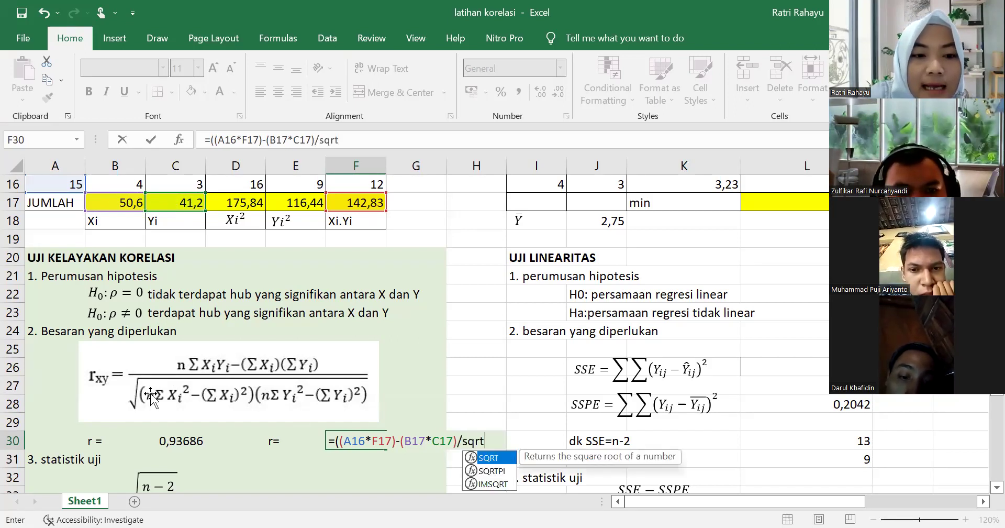
key("Tab")
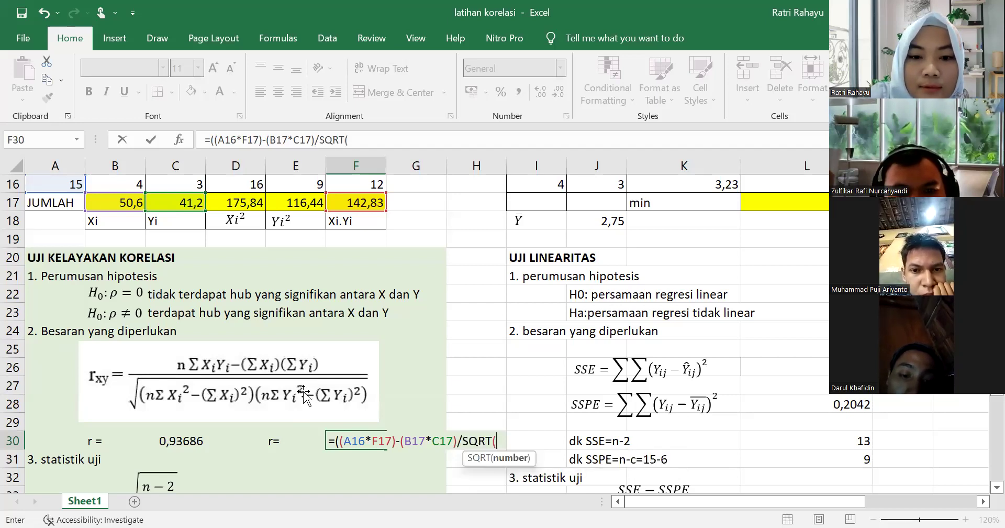
type("(")
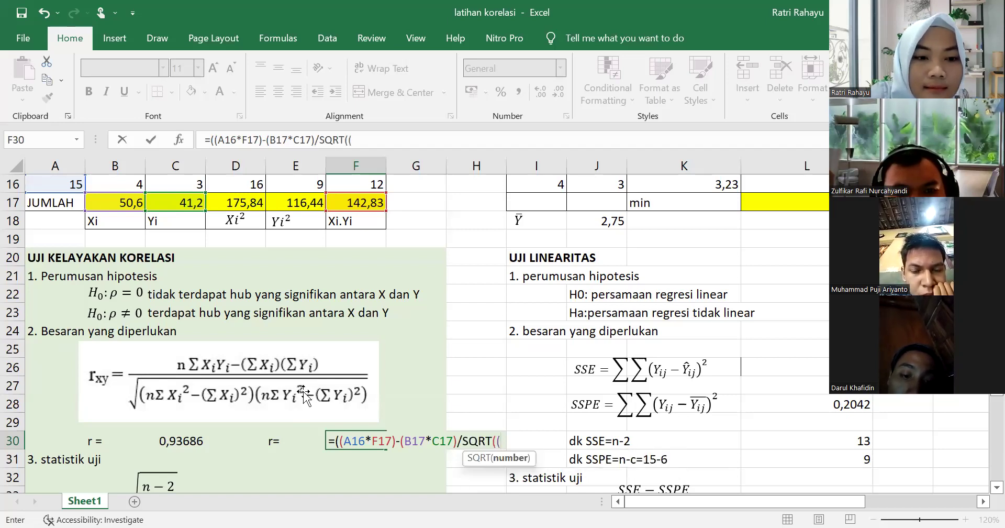
left_click(77, 184)
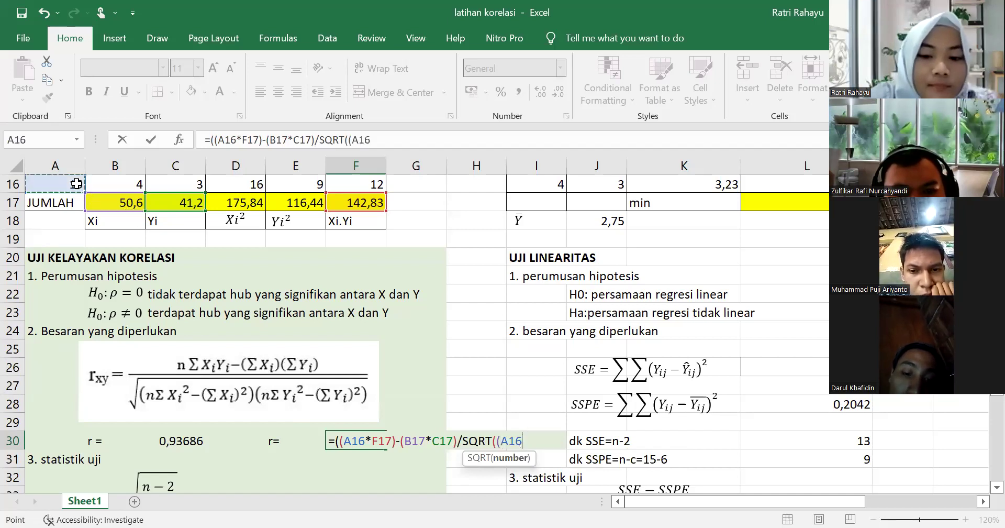
type("*")
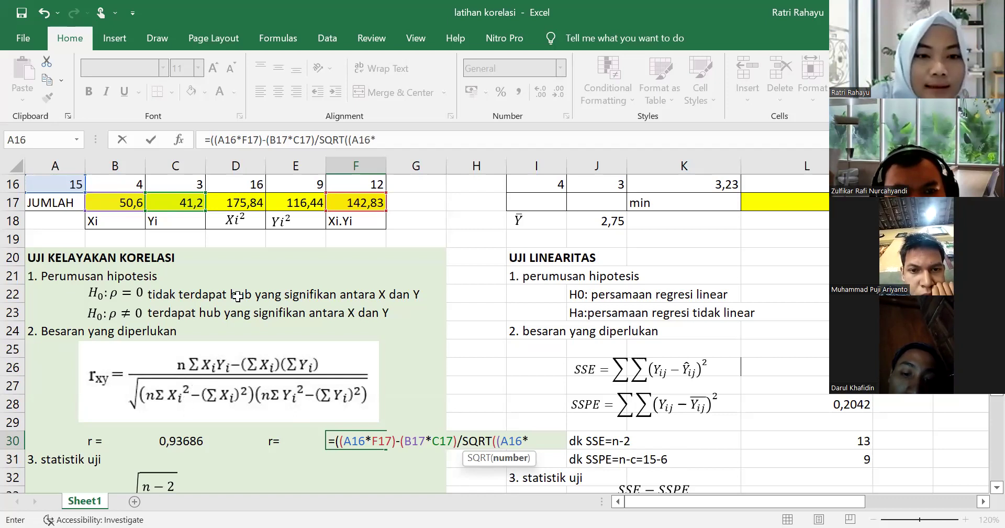
left_click(252, 203)
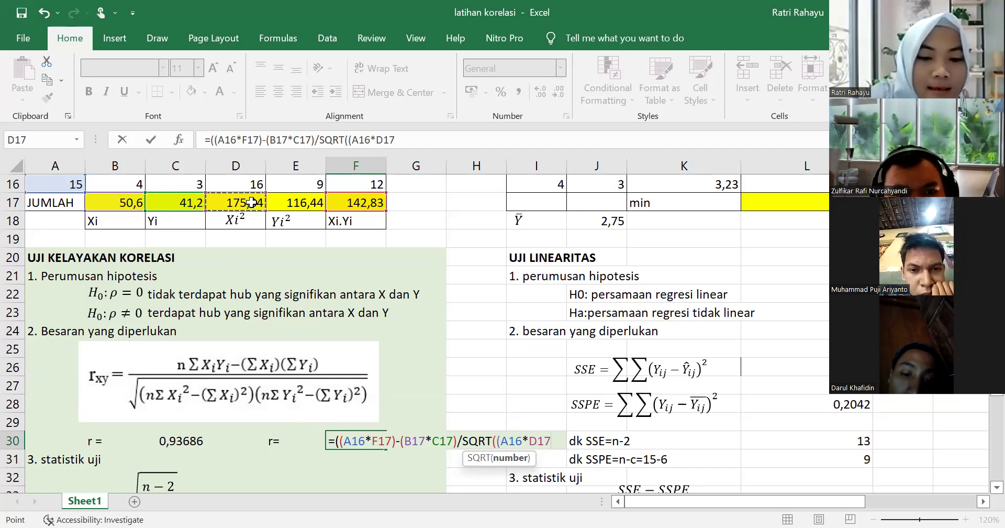
type(")")
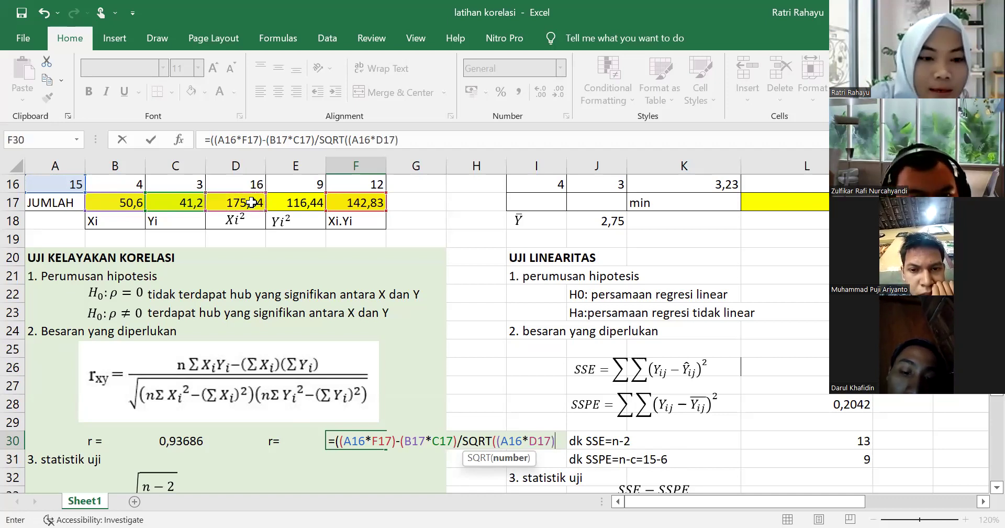
Subtract the squared Xi total, B17^2, inside the SQRT and enclose the factor in parentheses as ((A16*D17)-B17^2).
type("-")
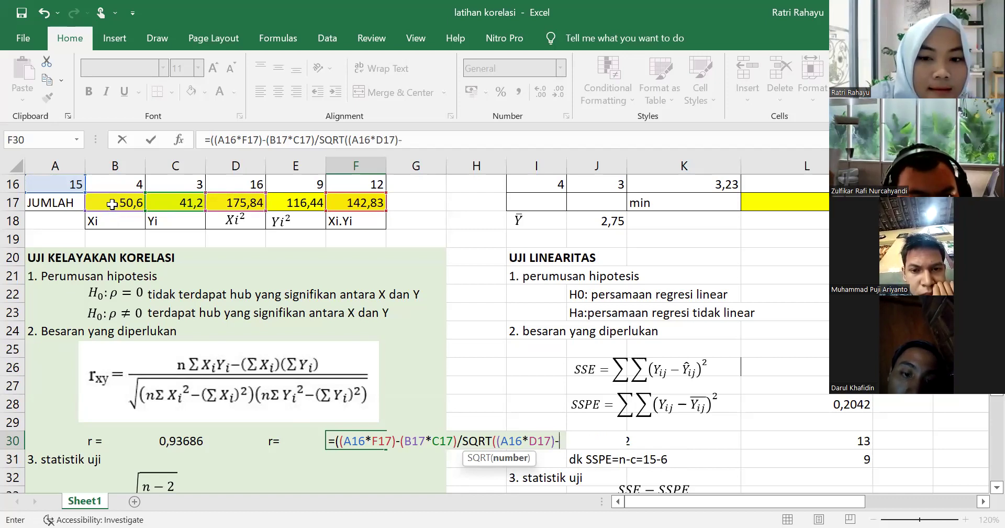
left_click(112, 205)
type("^")
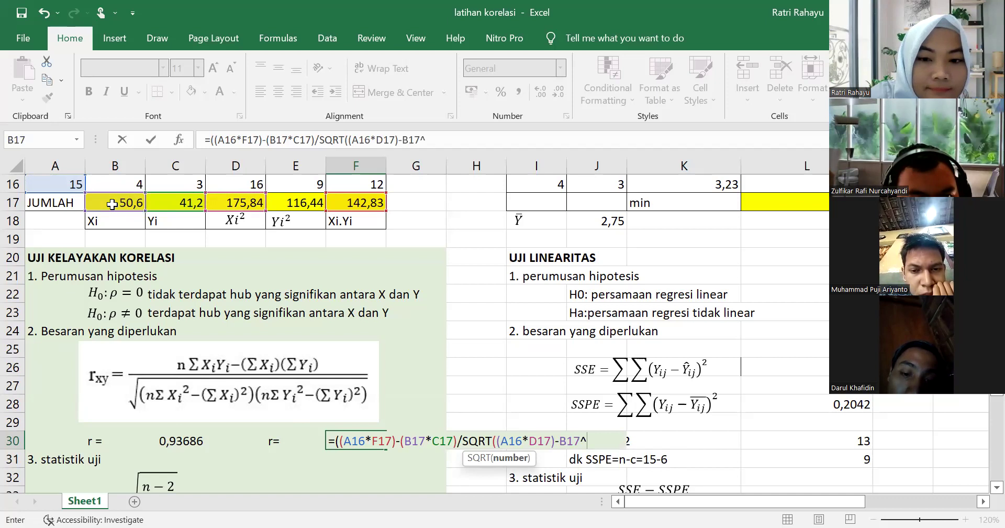
type("2")
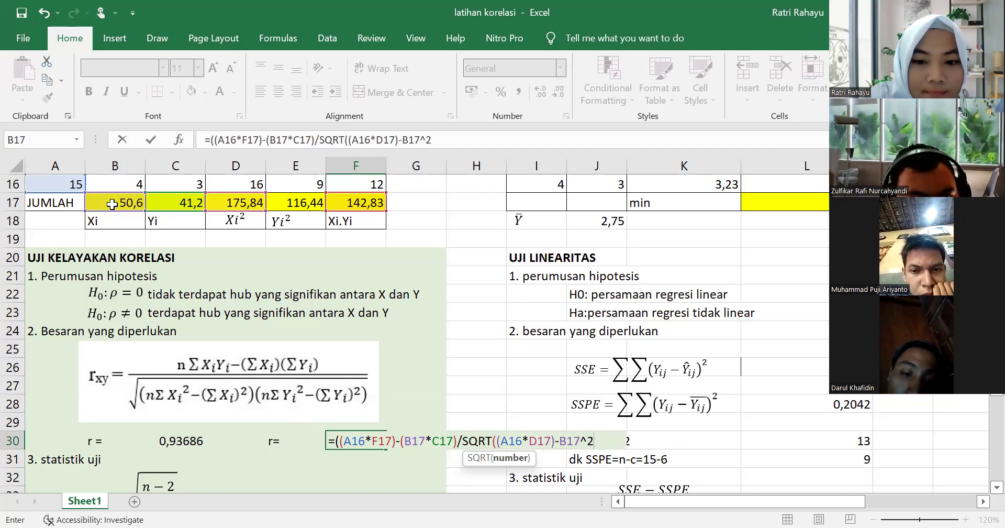
type(")")
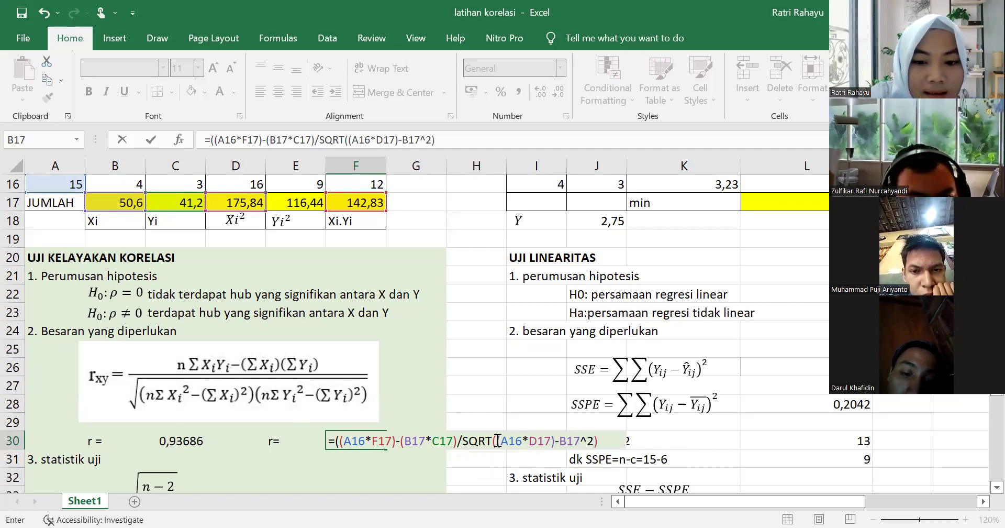
left_click(497, 440)
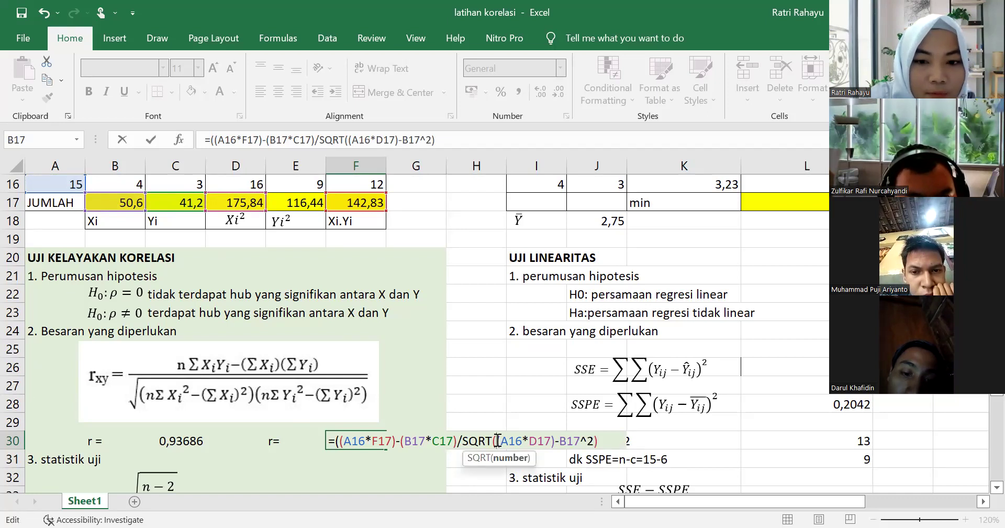
type("(")
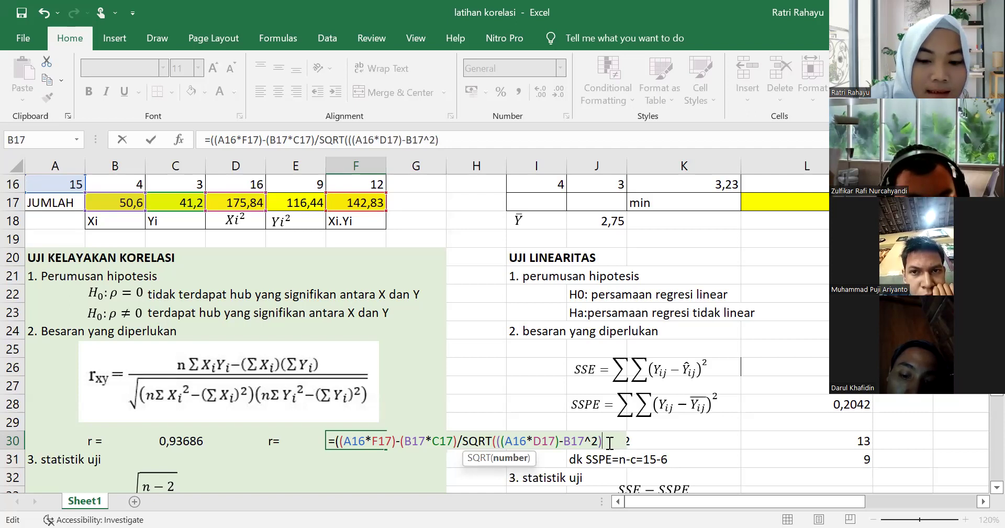
Multiply by the second factor inside the SQRT, ((A16*E17)-C17^2), and close the SQRT parentheses.
type("*(")
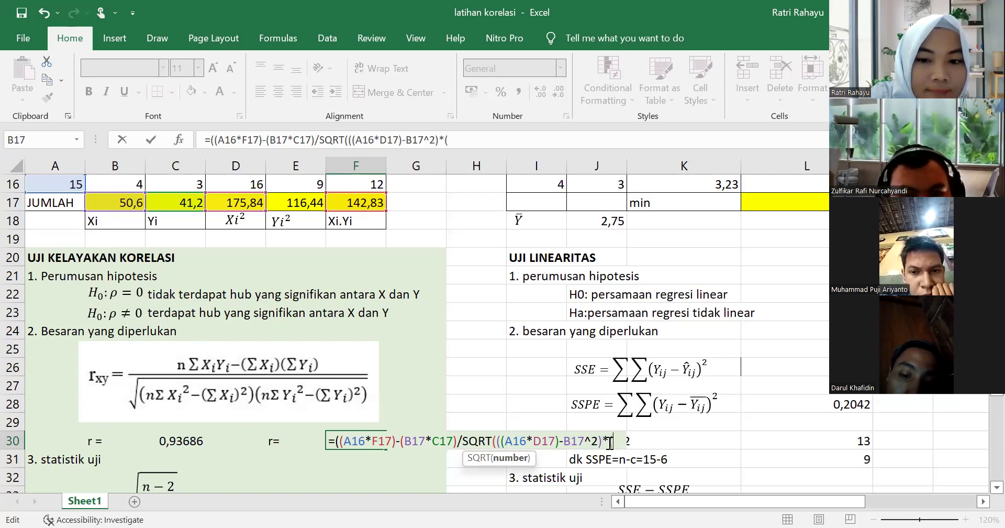
type("(")
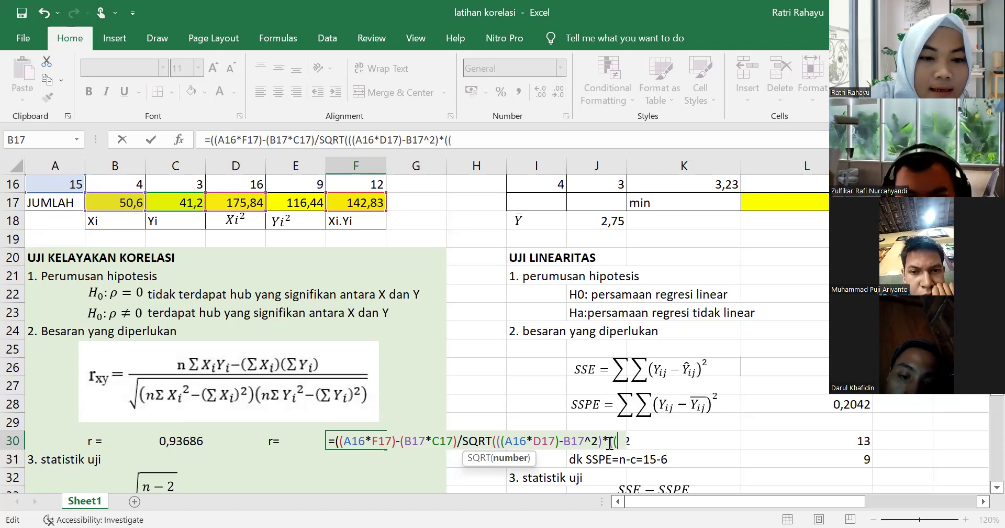
left_click(49, 185)
type("*")
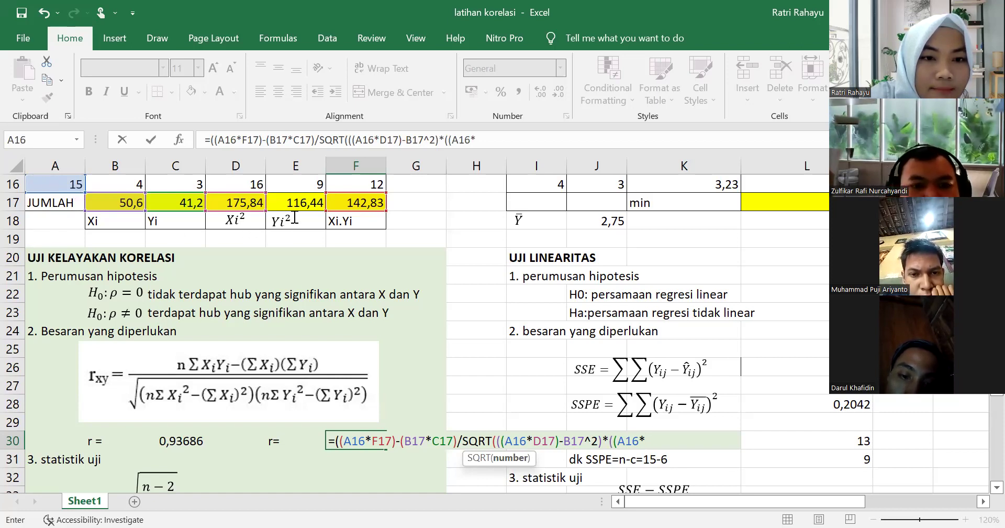
left_click(303, 198)
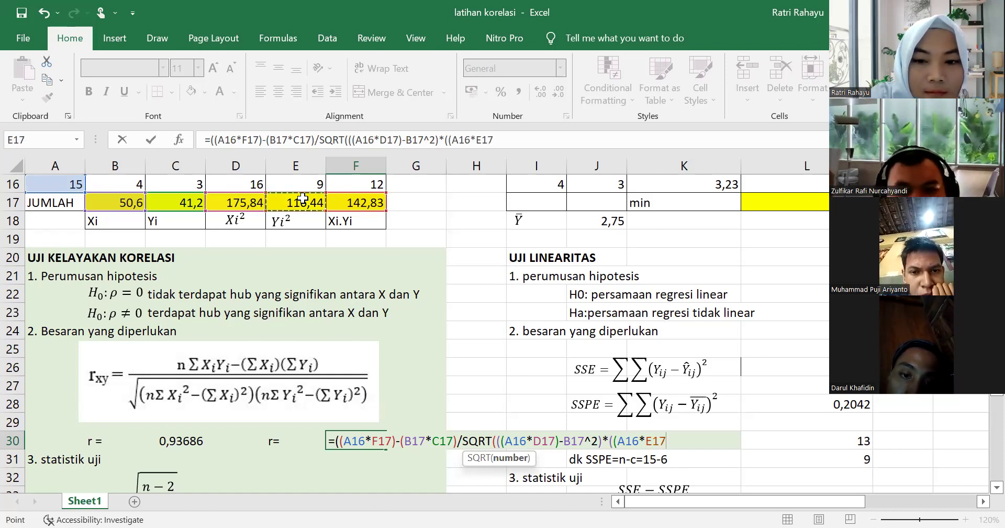
type(")-")
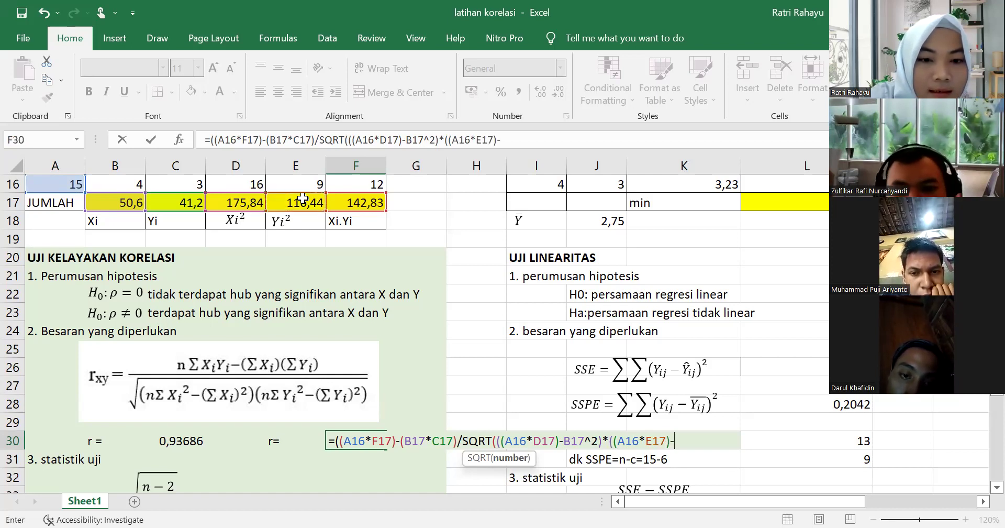
left_click(168, 200)
type("^2)")
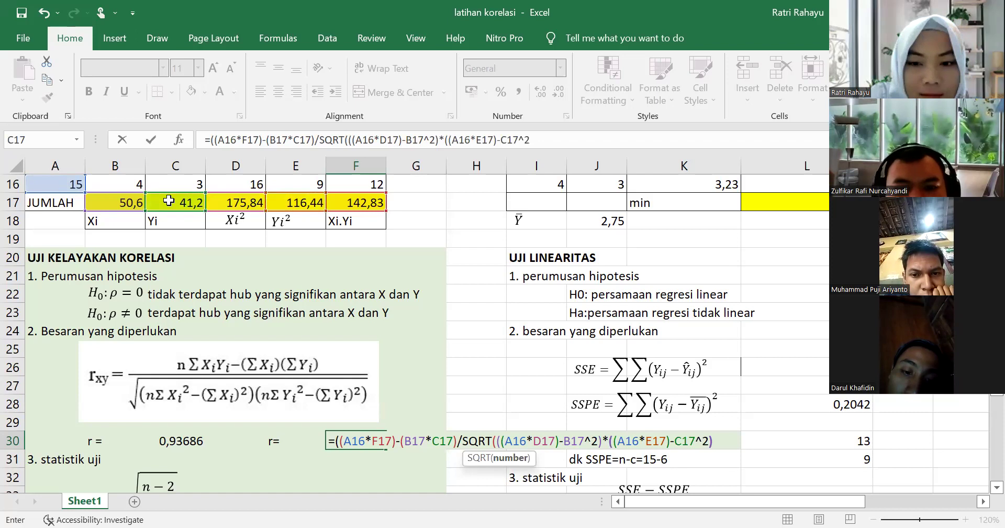
type(")")
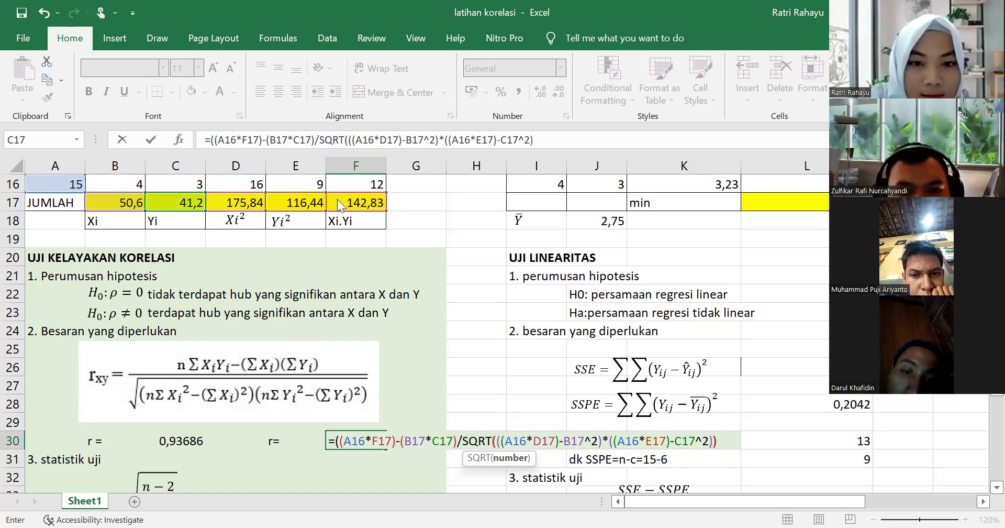
Add the missing closing parenthesis after (B17*C17) so the whole numerator is enclosed, and commit the F30 formula.
key("Return")
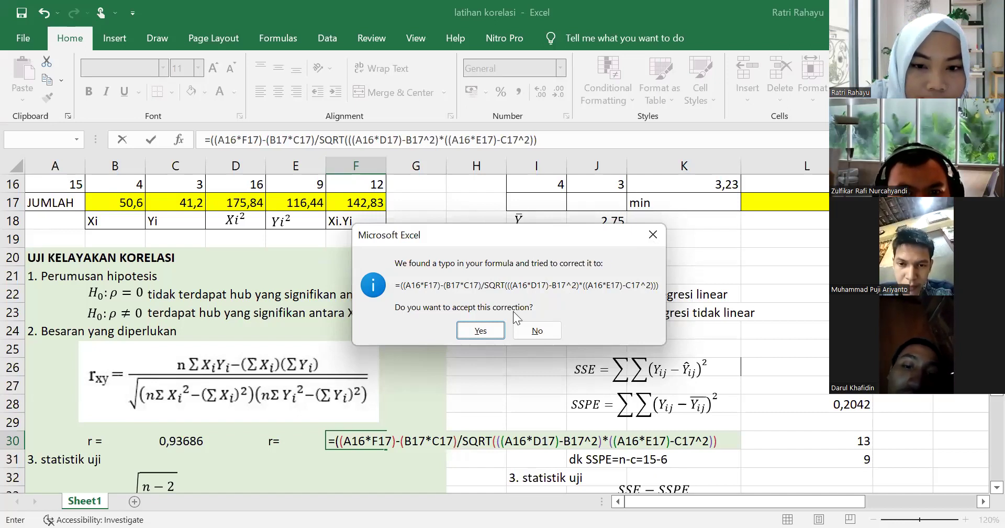
key("Escape")
left_click(460, 440)
type(")")
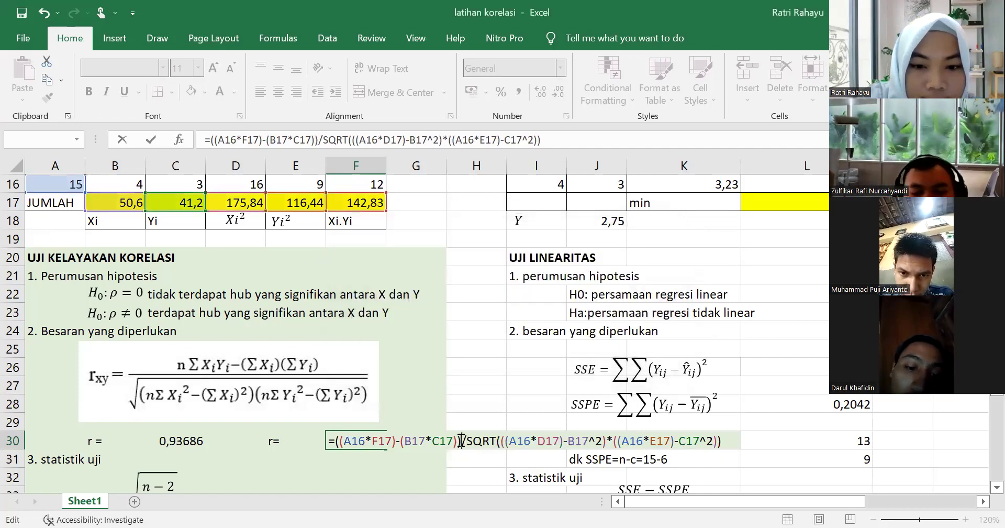
key("Return")
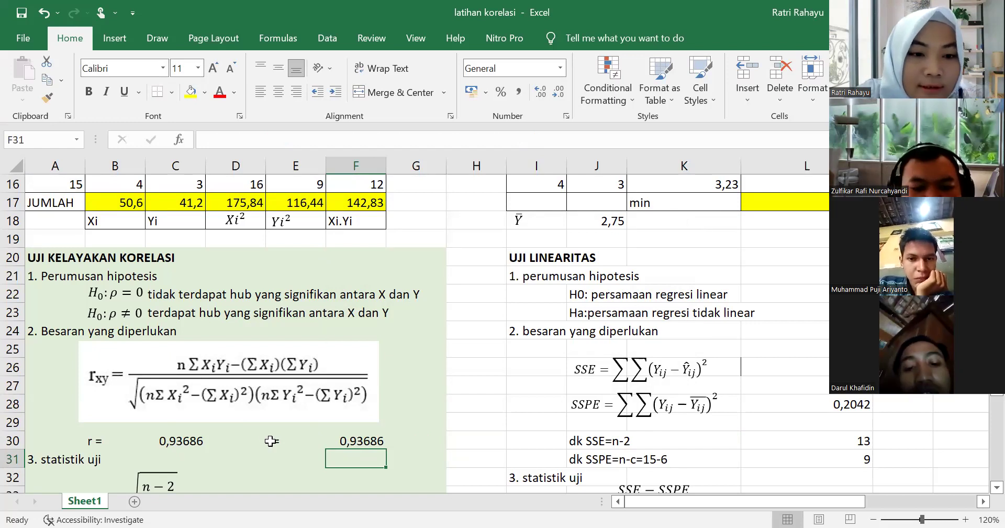
Review the finished r formula in F30 and the worksheet's test statistic, test criteria and conclusion sections for the correlation test.
left_click(329, 443)
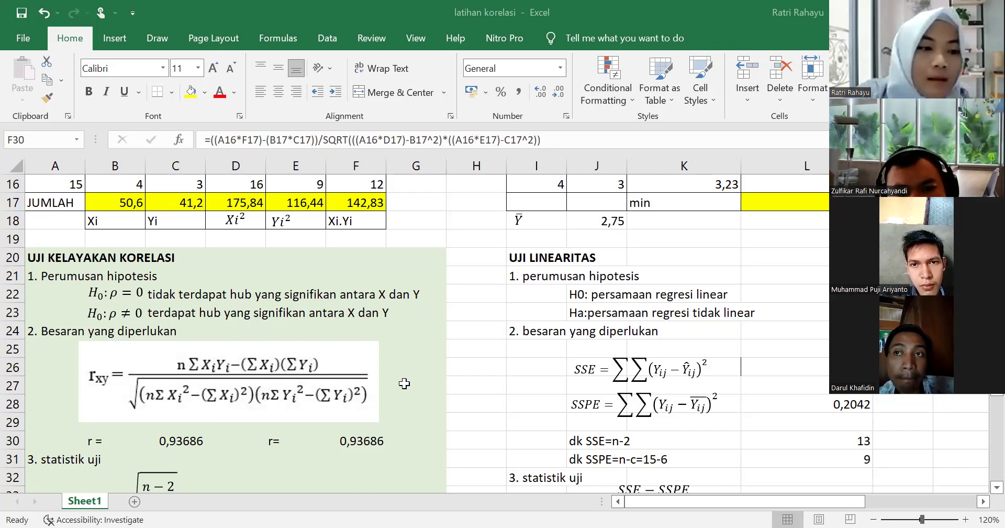
left_click(330, 441)
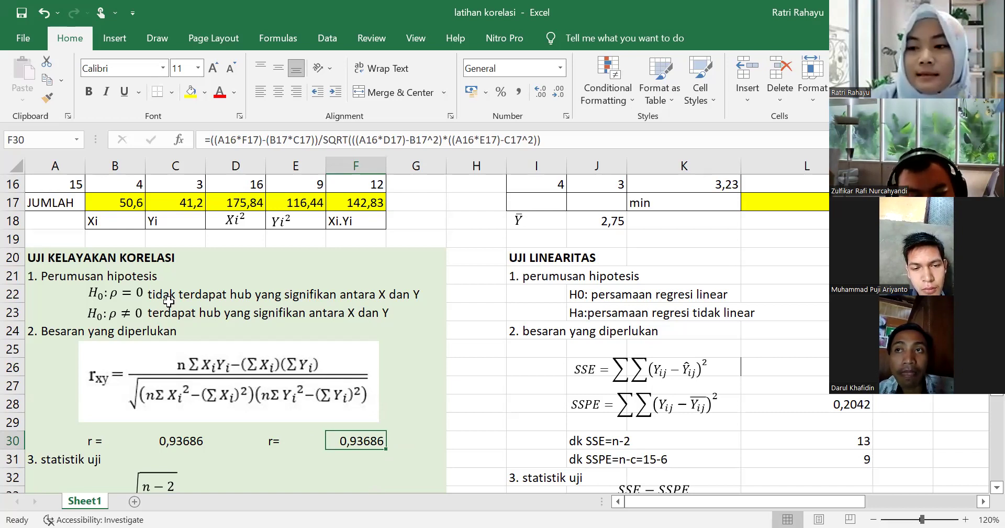
scroll(168, 301, "down", 2)
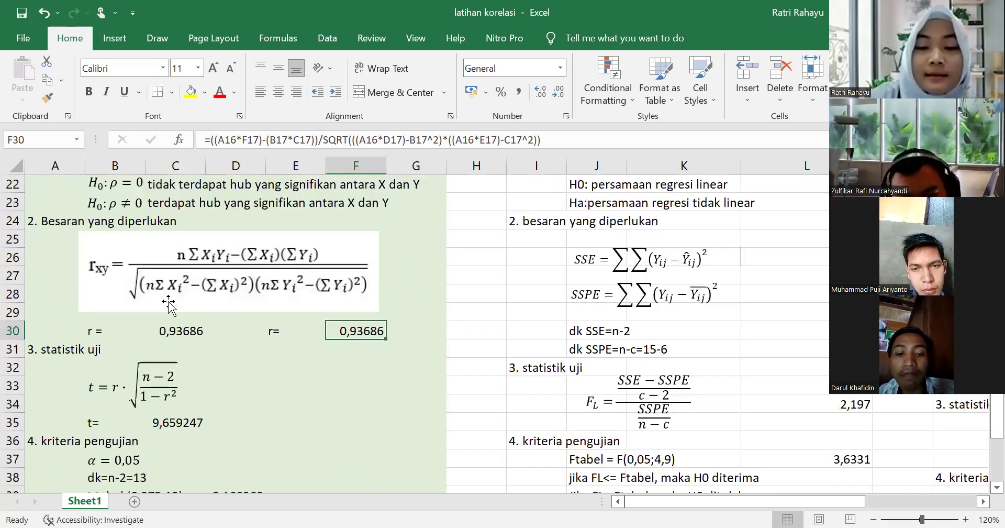
scroll(169, 306, "down", 2)
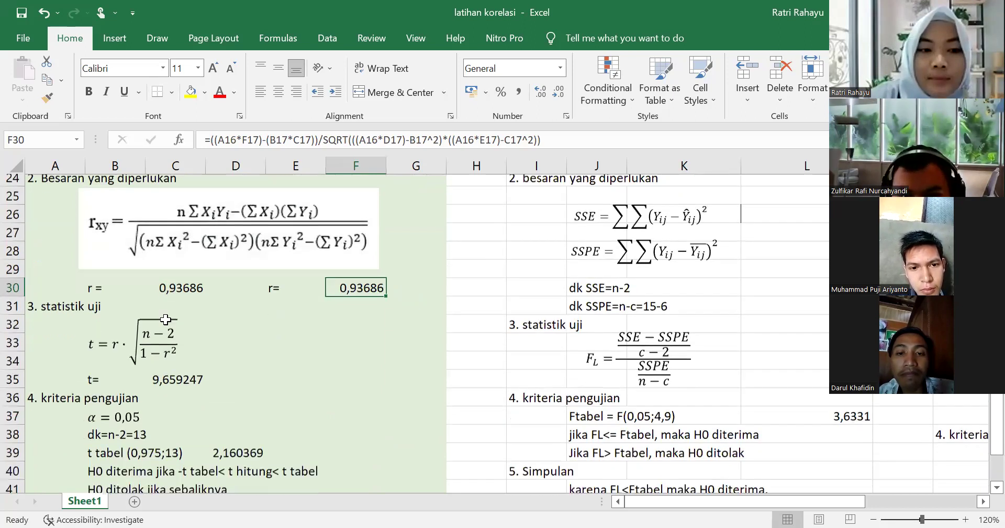
scroll(87, 373, "down", 2)
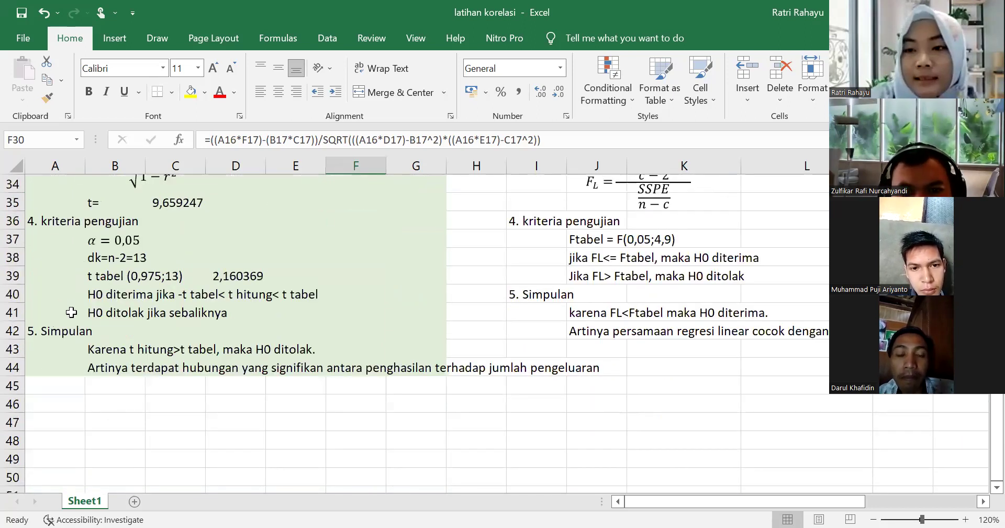
scroll(87, 351, "up", 2)
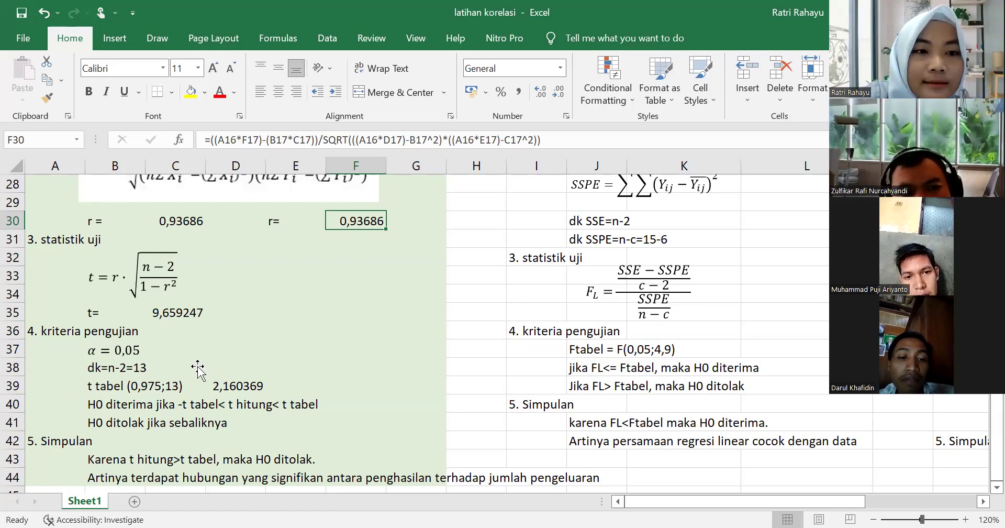
Review the linearity and significance test sections, and examine the correlation test's hypotheses together with its r formula.
scroll(197, 365, "up", 4)
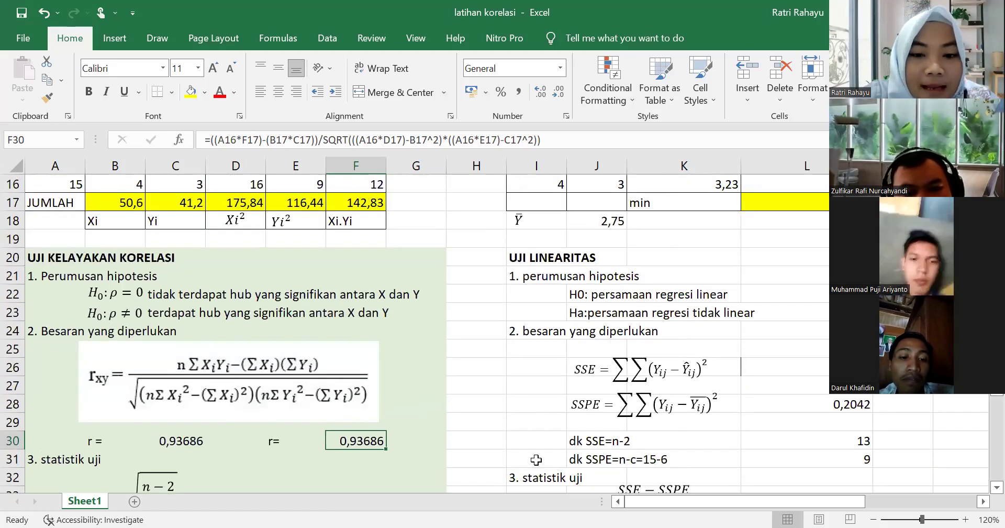
left_click_drag(691, 505, 311, 269)
left_click_drag(707, 500, 727, 438)
scroll(720, 429, "down", 1)
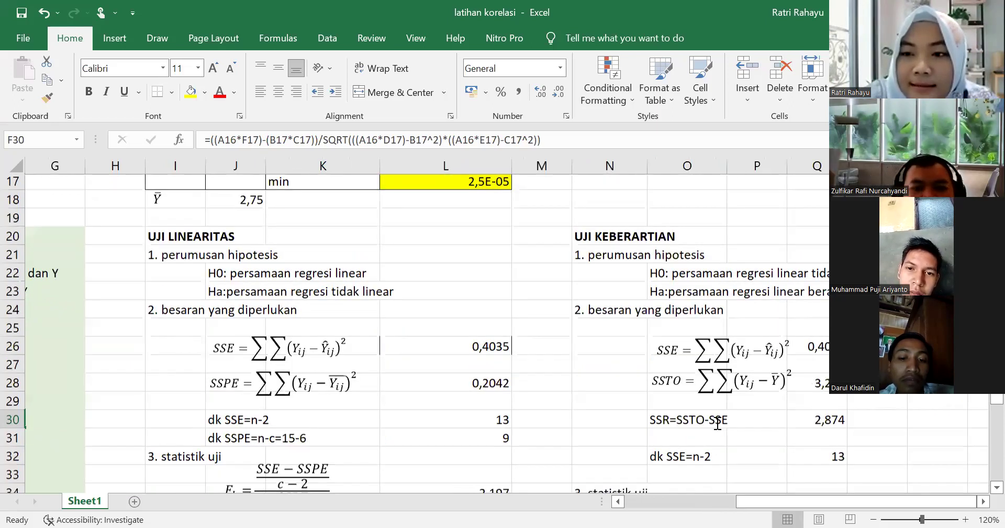
scroll(717, 421, "down", 3)
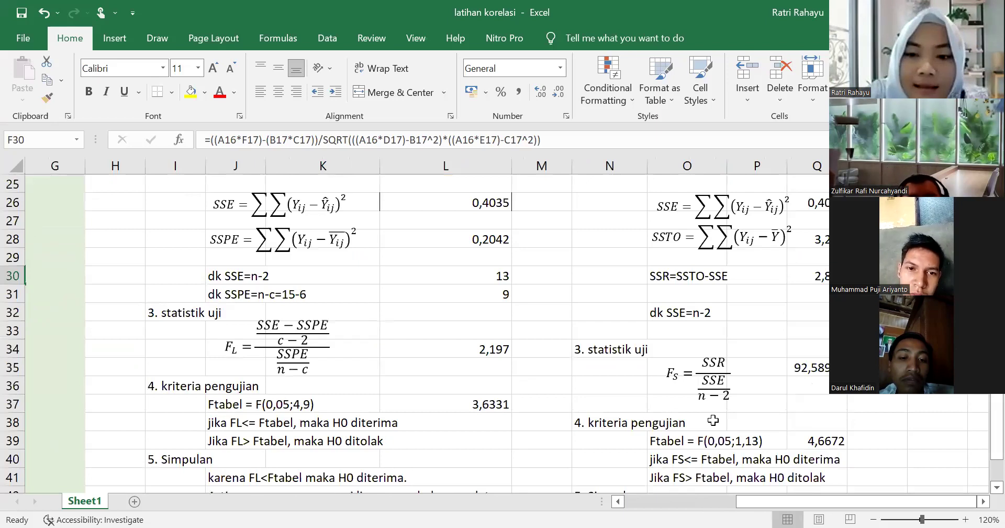
left_click_drag(744, 501, 580, 492)
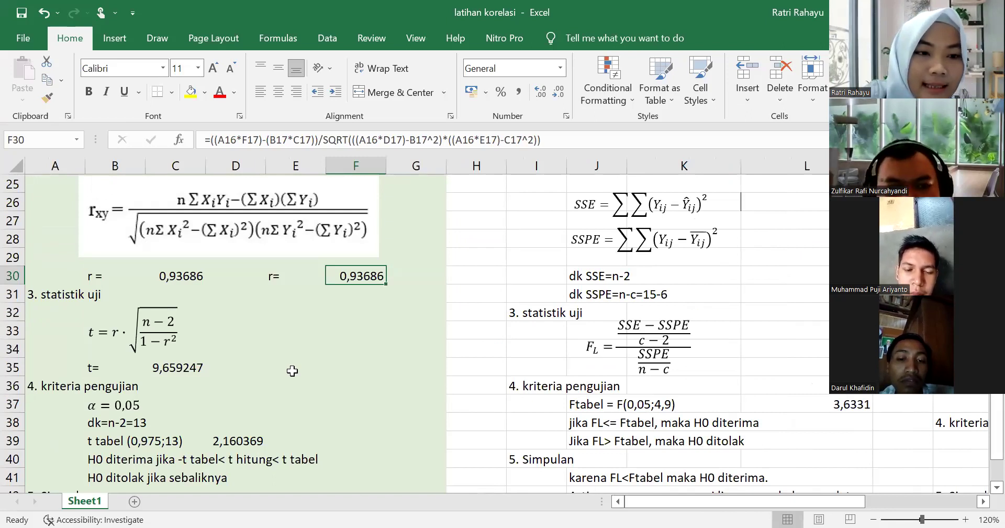
scroll(292, 371, "up", 4)
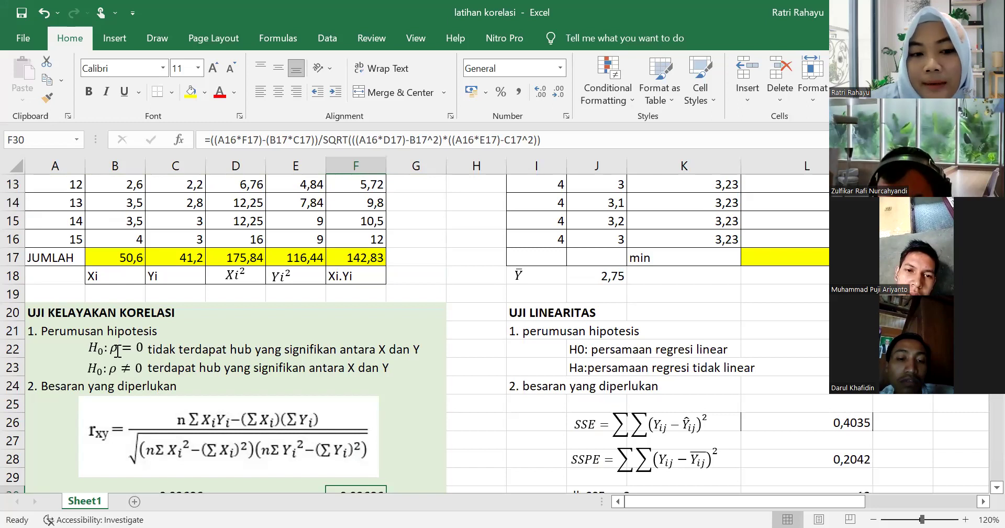
scroll(94, 395, "down", 1)
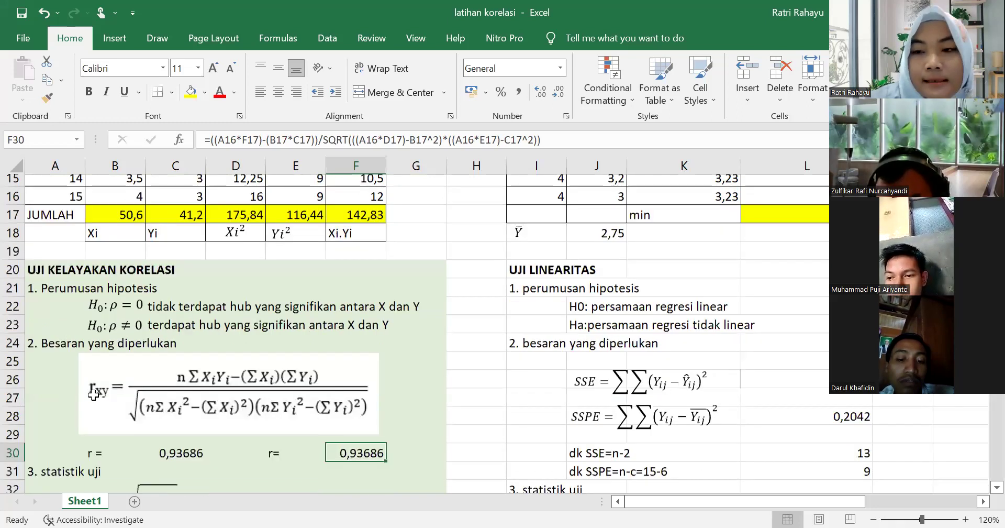
scroll(93, 395, "down", 2)
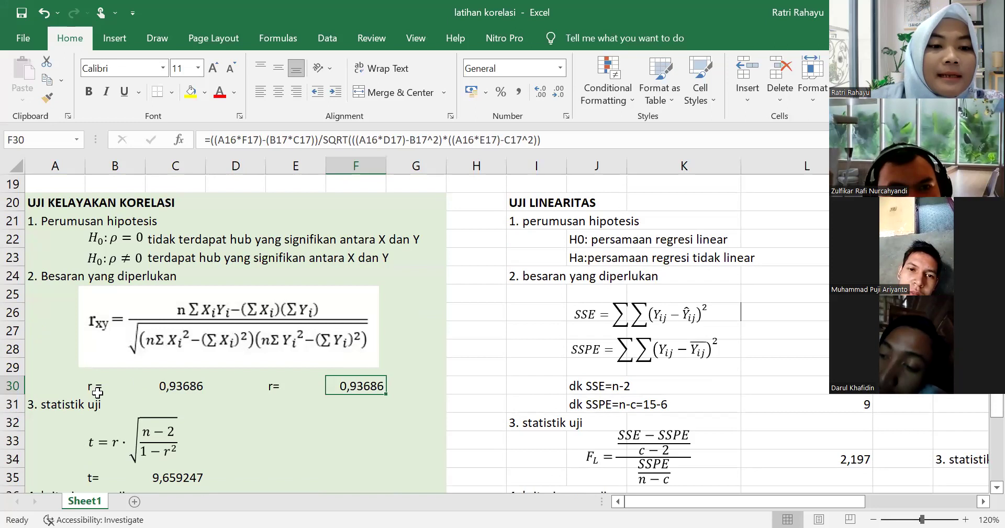
double_click(120, 239)
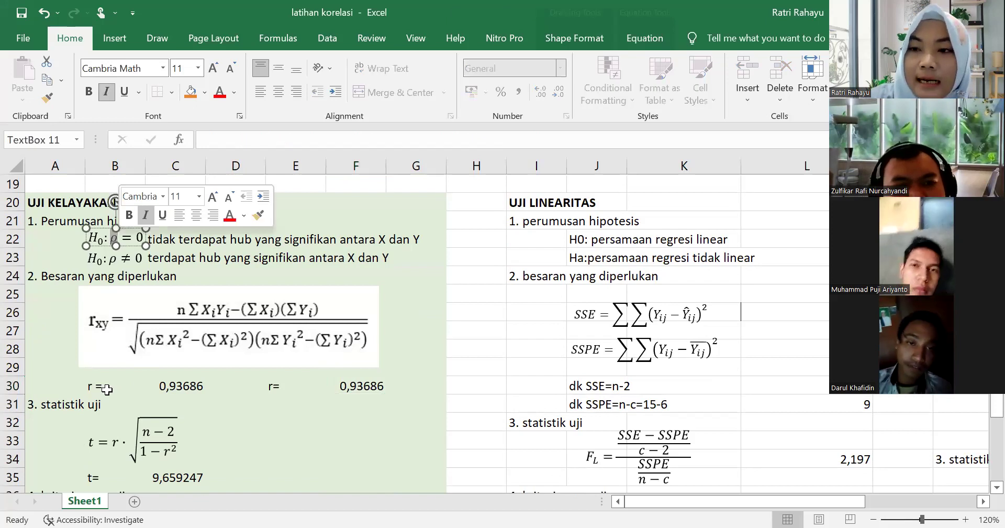
left_click(107, 389)
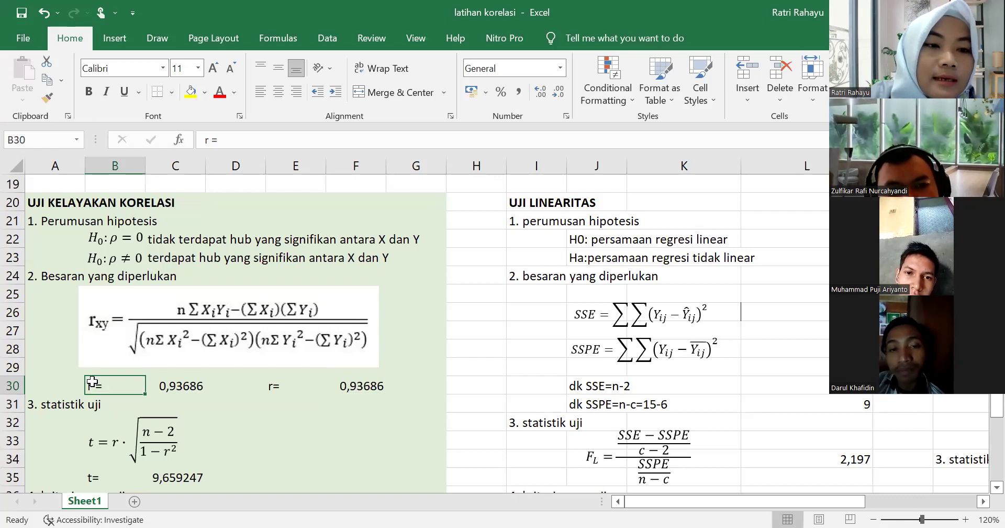
Change the subscript of the second hypothesis symbol in row 23 to "a" so the alternative hypothesis is written Ha.
left_click(99, 258)
double_click(99, 259)
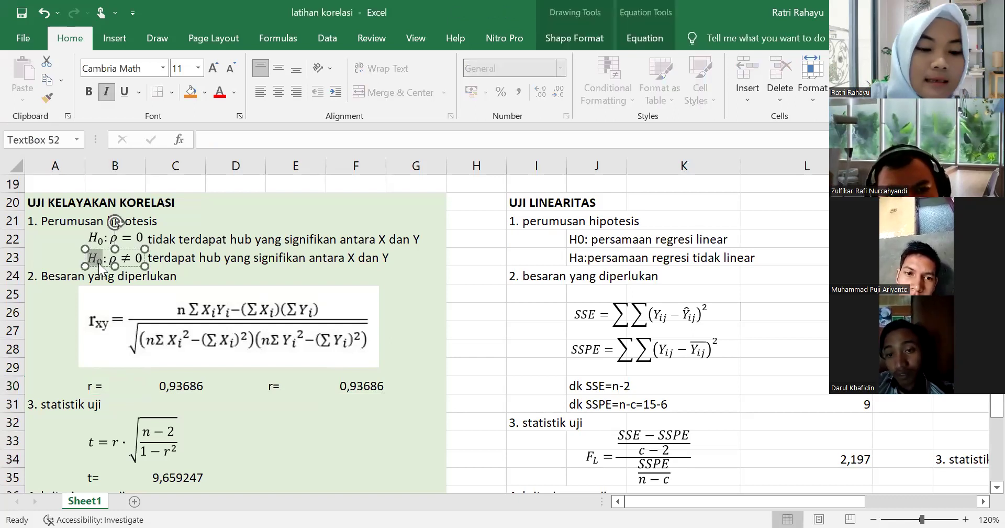
type("1")
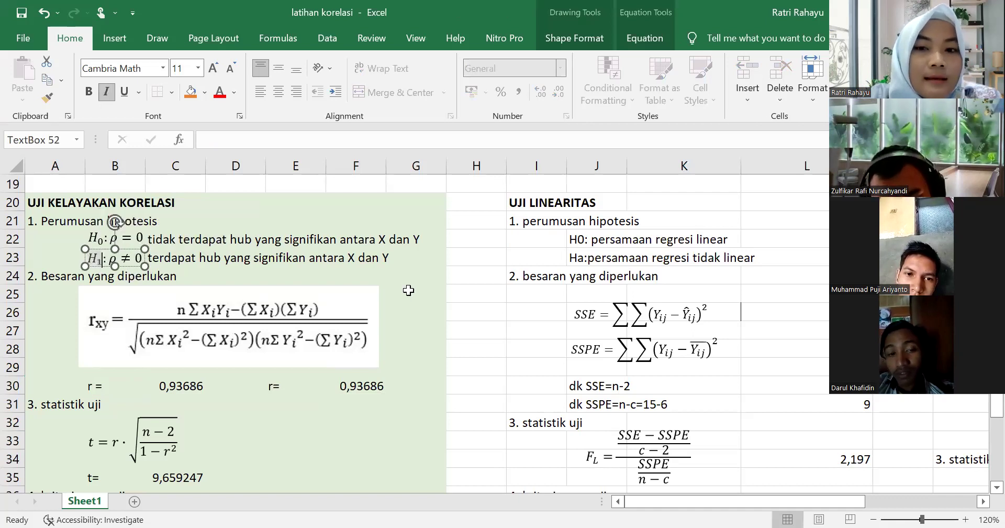
key("BackSpace")
type("a")
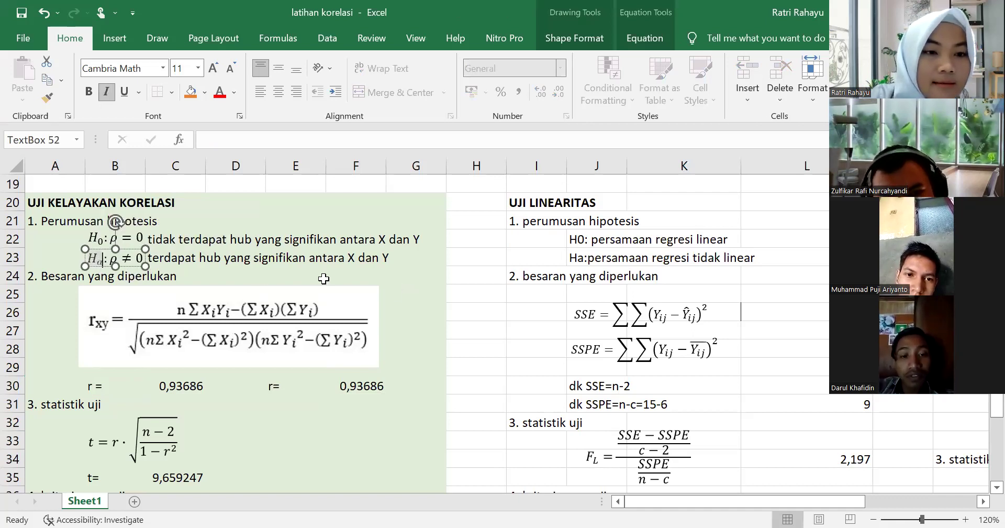
left_click(460, 261)
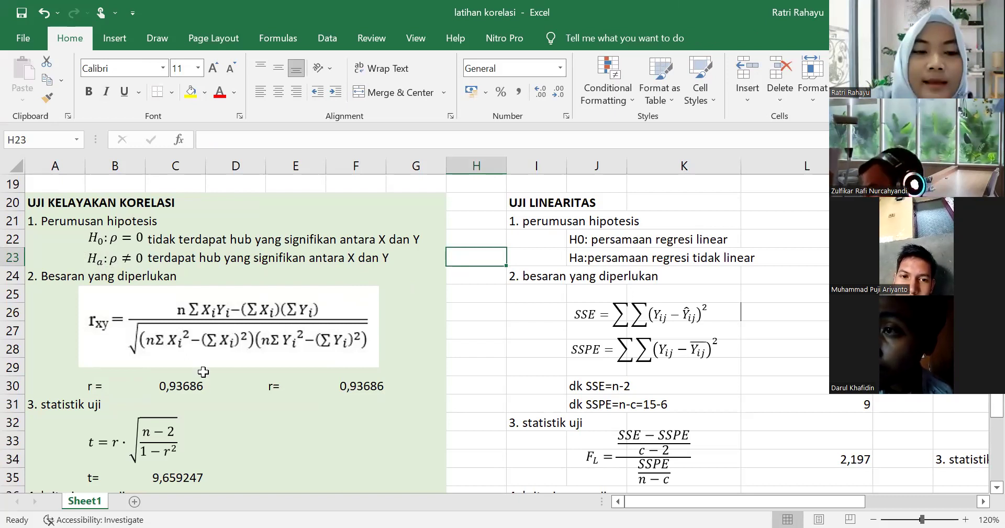
Enter the label "korelasi product moment" in A29 and shift the r formula picture slightly to the right.
scroll(204, 372, "down", 1)
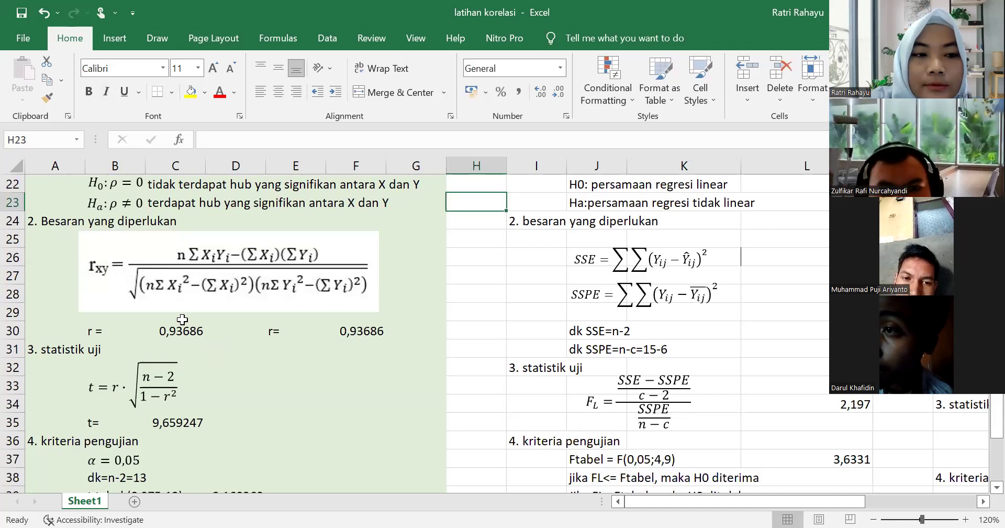
left_click(66, 310)
type("korel")
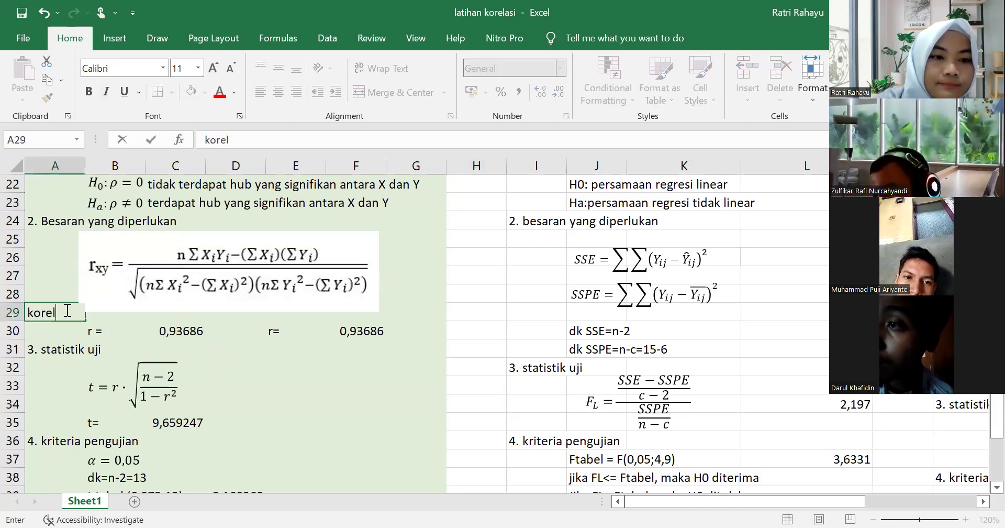
type("aso")
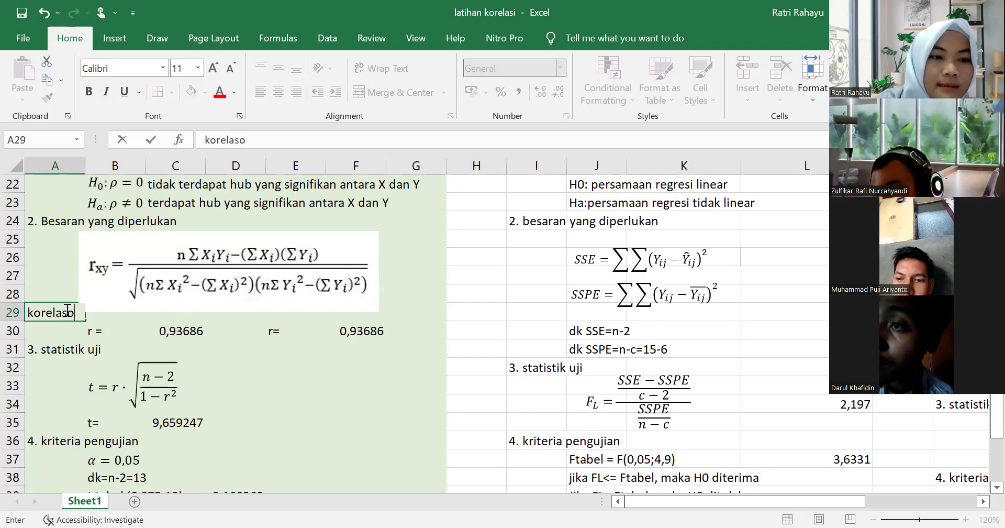
key("BackSpace")
type("i")
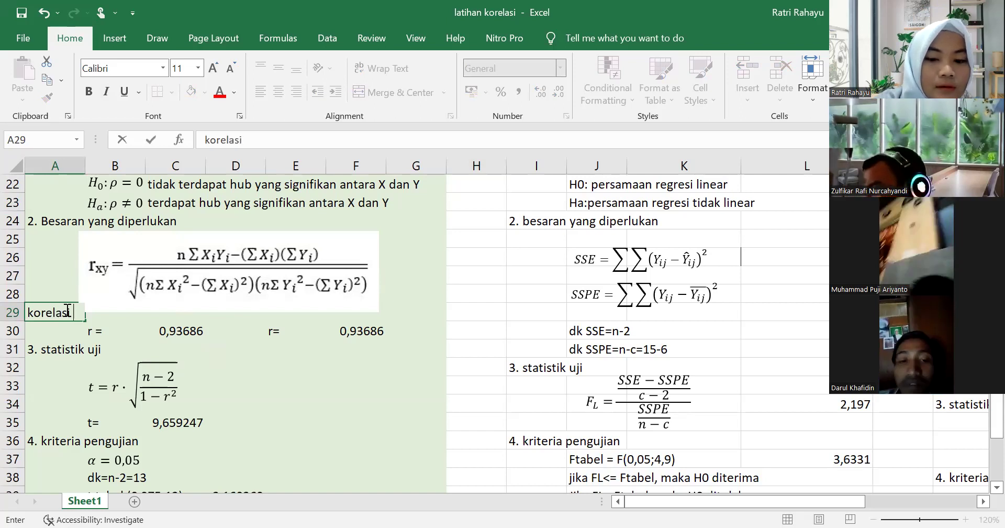
type(" produ")
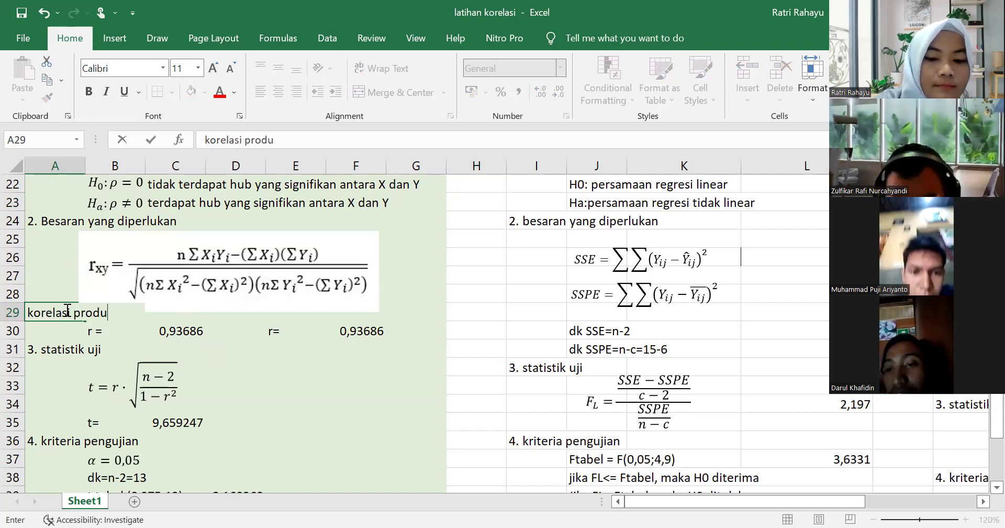
type("ct mo")
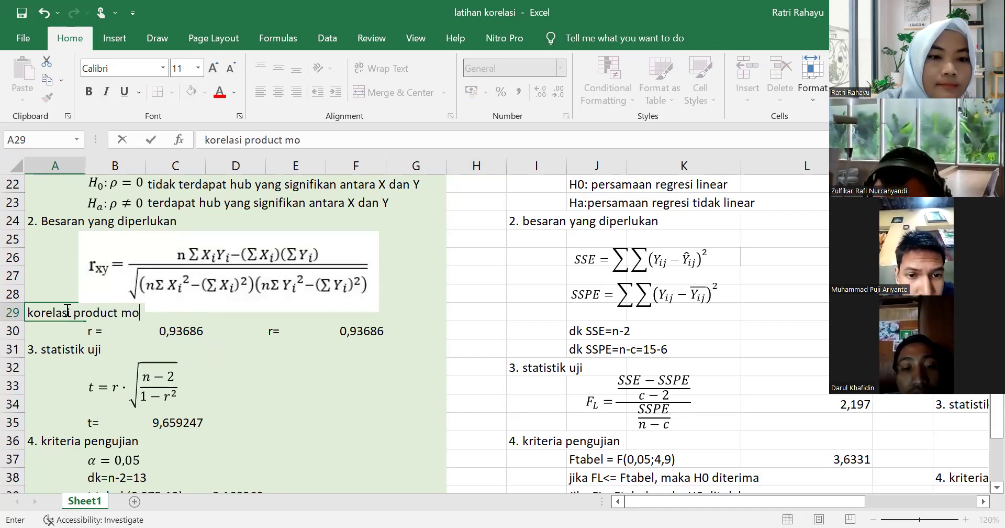
type("ment")
left_click(294, 366)
left_click_drag(272, 236, 318, 239)
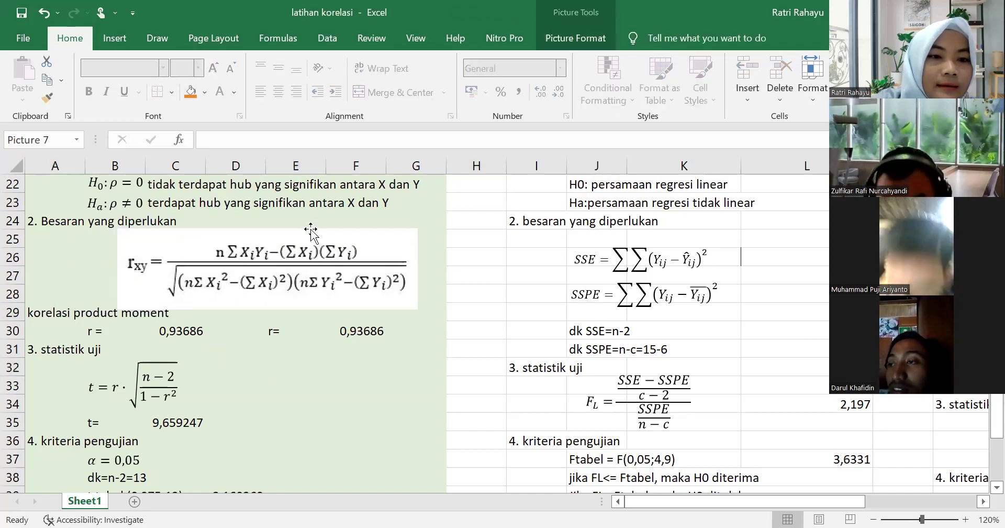
left_click(295, 349)
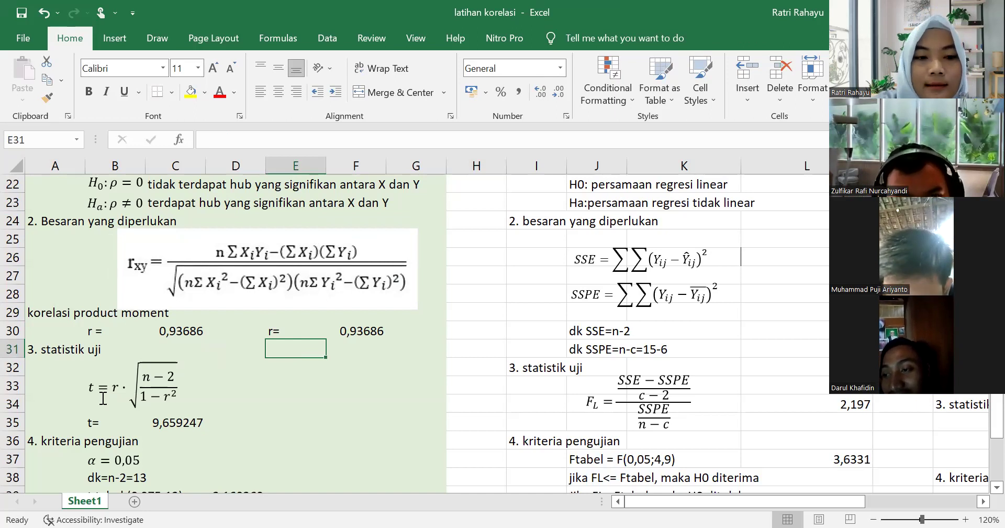
Examine the t statistic formula in C35 and the test criteria for alpha, degrees of freedom and t tabel.
scroll(109, 402, "down", 1)
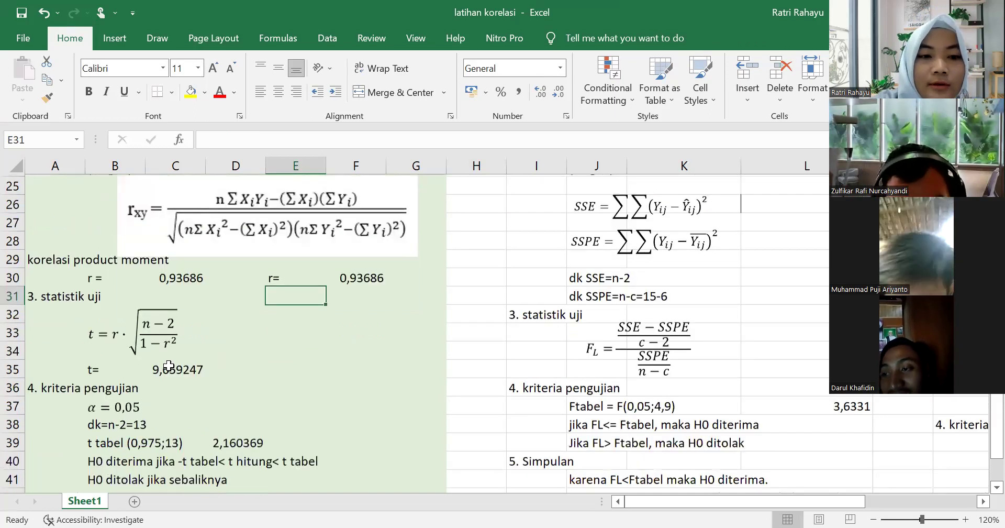
left_click(169, 365)
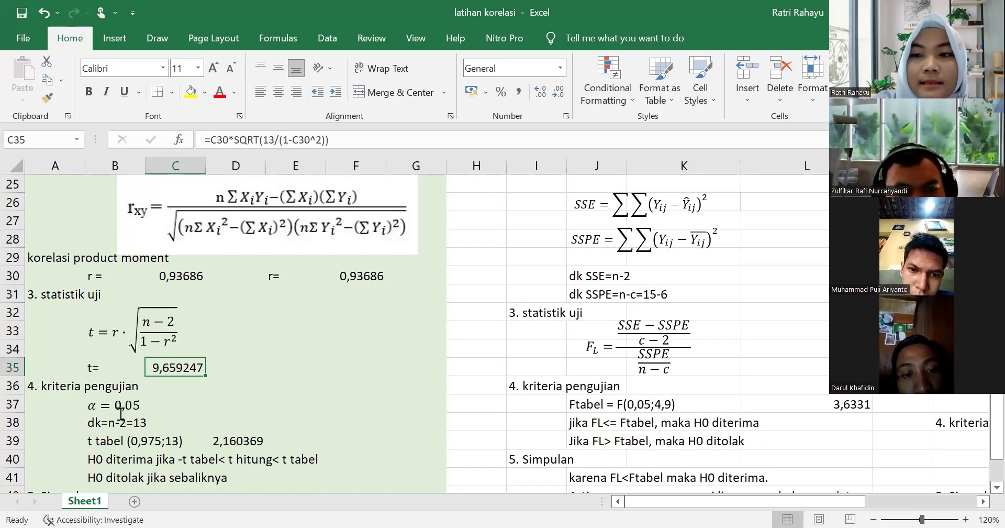
scroll(121, 414, "down", 1)
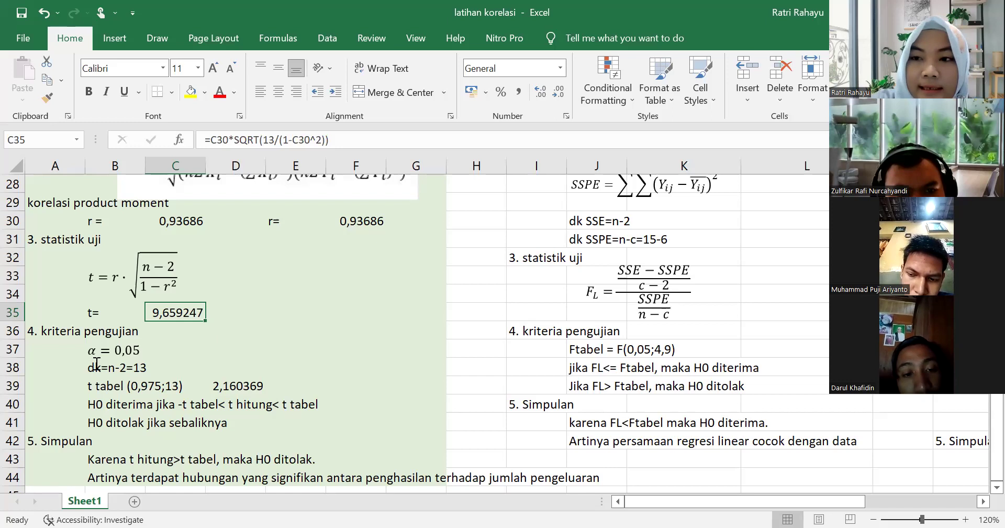
left_click(151, 389)
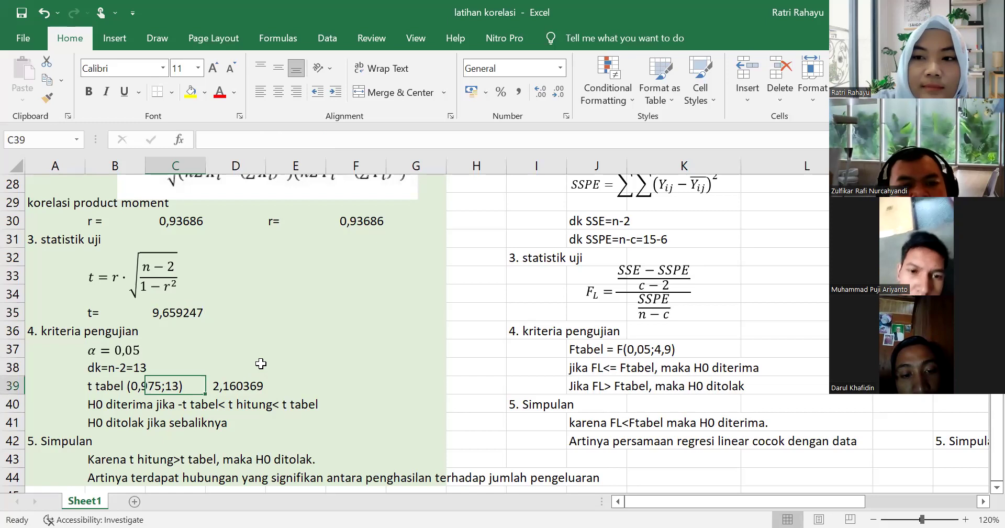
left_click(308, 352)
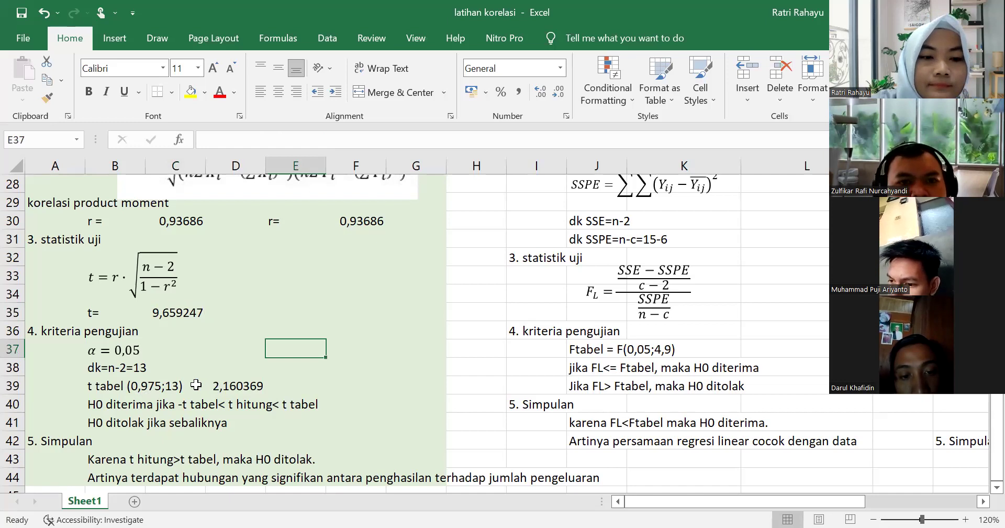
Append an equals sign to the t tabel label in B39 so it reads "t tabel (0,975;13)=".
left_click(100, 390)
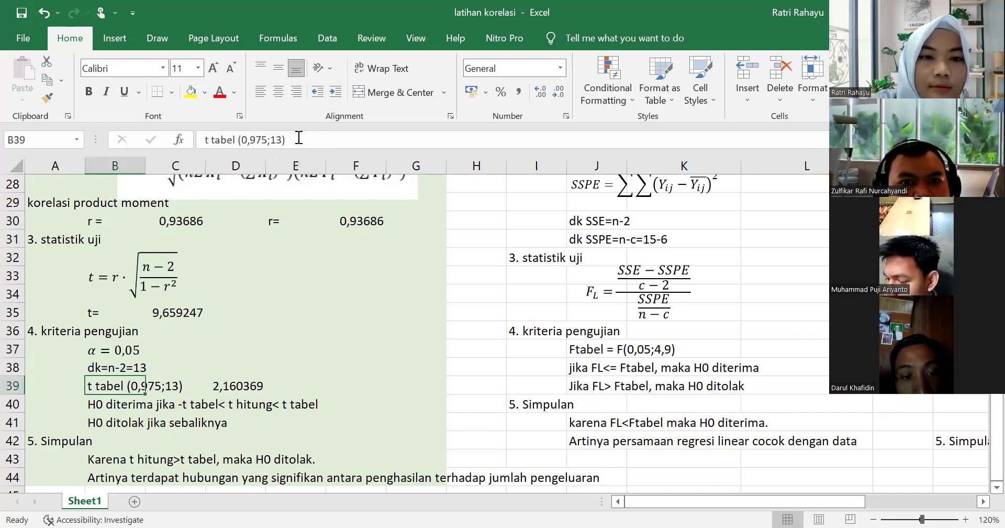
left_click(303, 141)
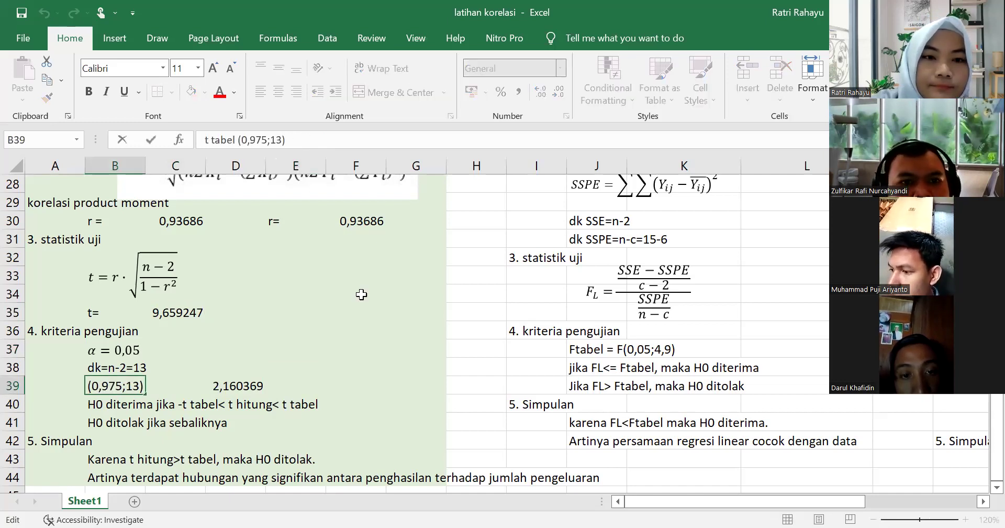
type("=")
left_click(365, 321)
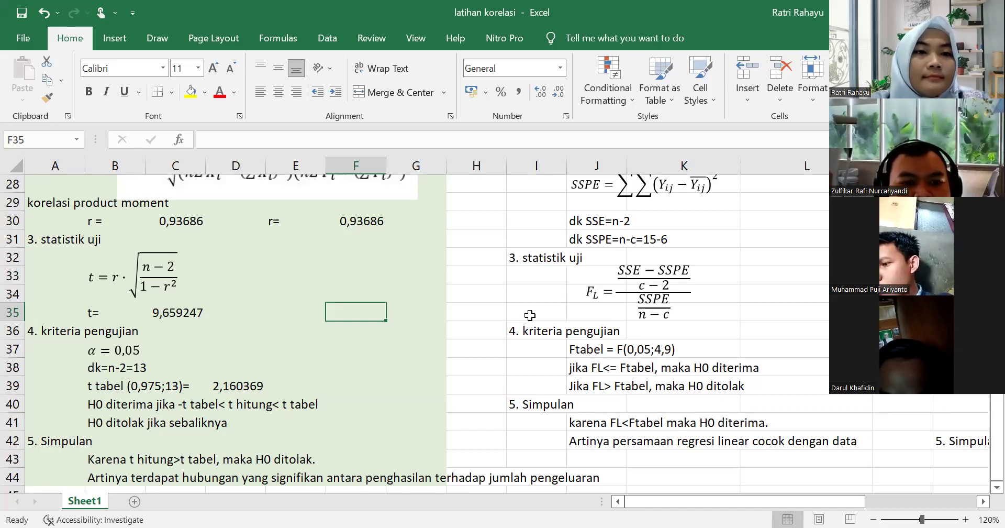
Make a short red pen mark in column H beside row 36 and leave drawing mode.
left_click(166, 45)
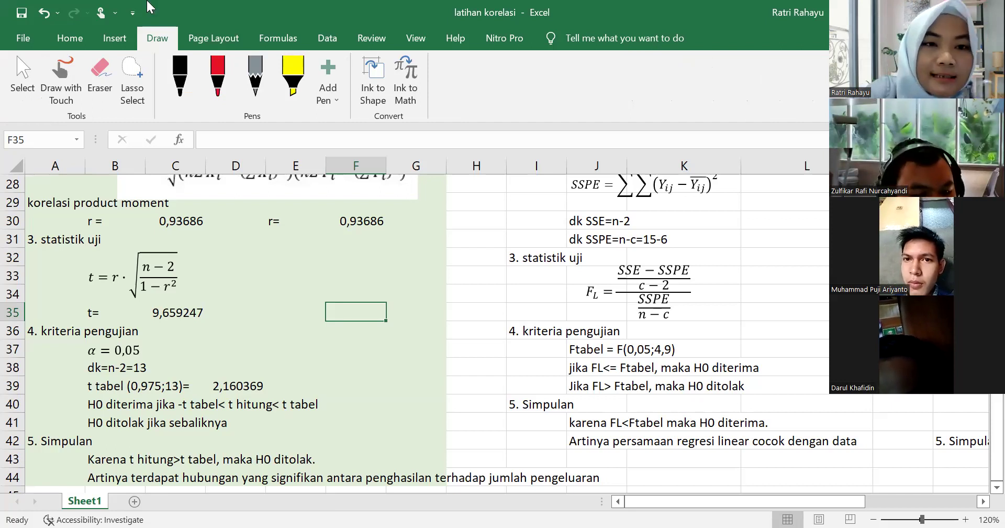
left_click(226, 98)
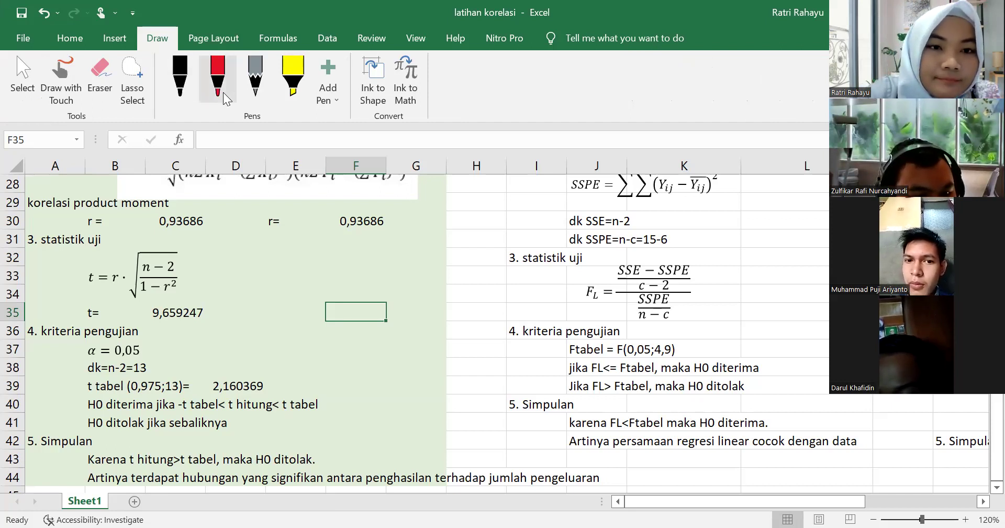
left_click(226, 98)
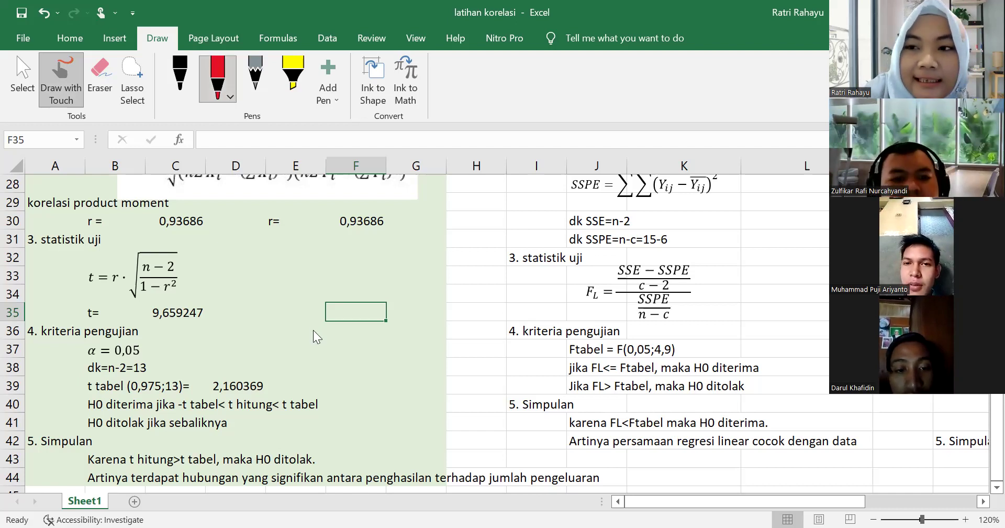
left_click_drag(486, 329, 492, 333)
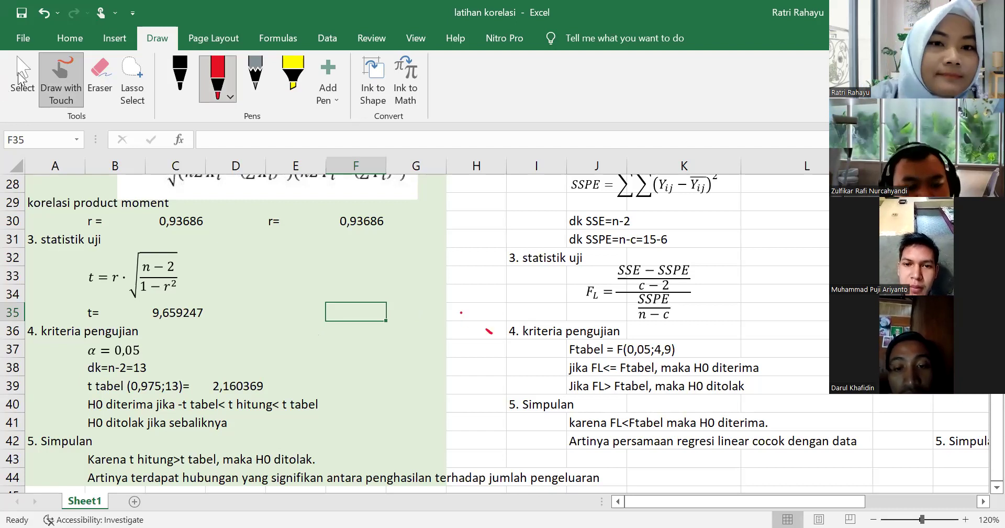
key("Escape")
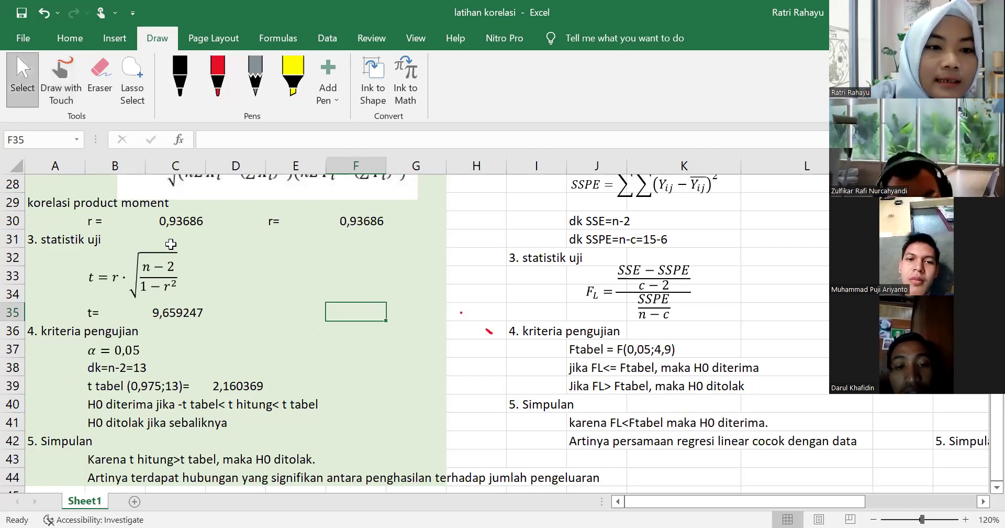
Review the null and alternative hypotheses in rows 22 and 23 of the correlation test.
scroll(168, 242, "up", 3)
left_click(139, 241)
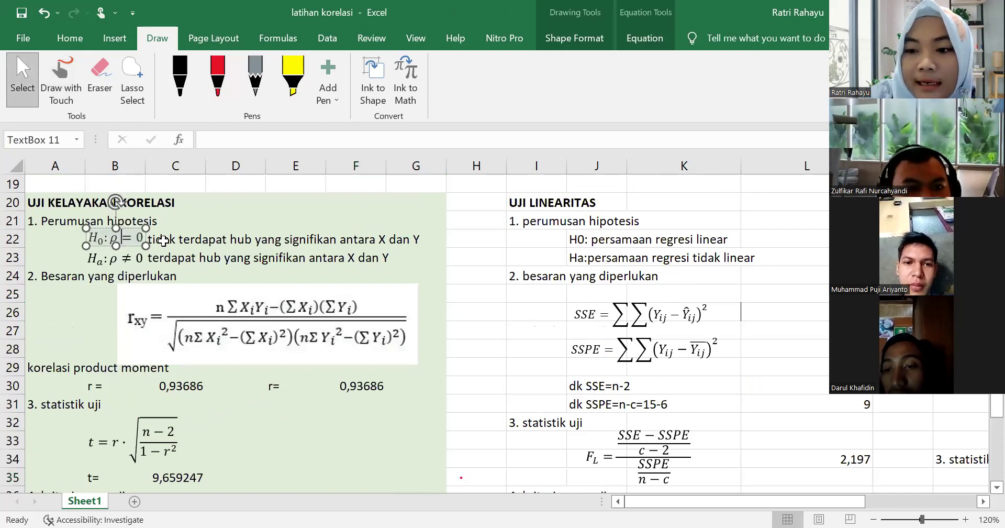
left_click(179, 257)
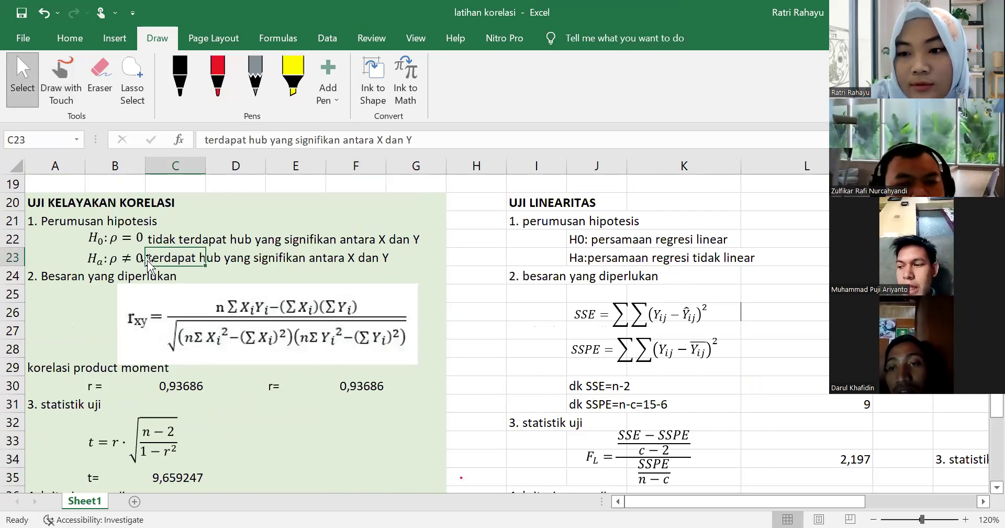
Draw a red bell curve with a baseline, two vertical critical lines and hatched tails beside the test criteria in columns E to G.
scroll(149, 262, "down", 3)
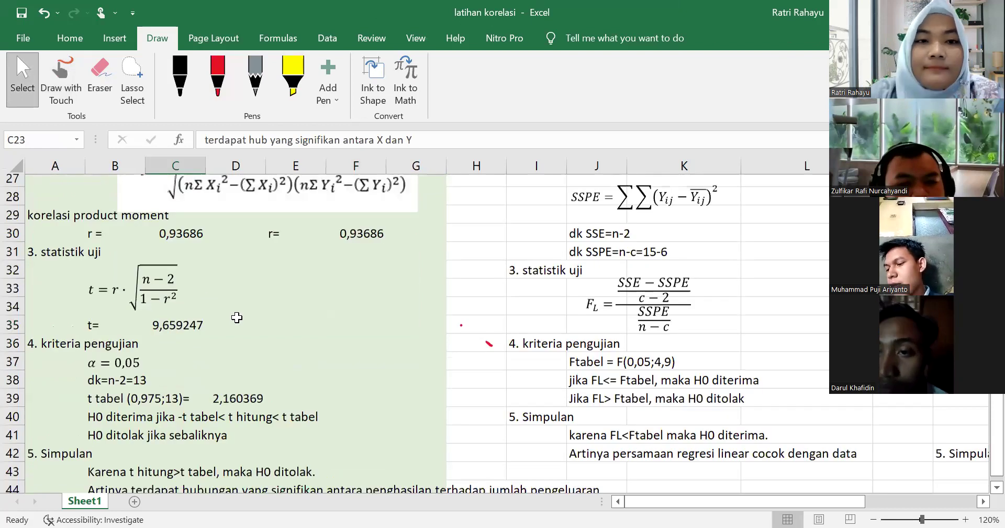
scroll(237, 318, "down", 1)
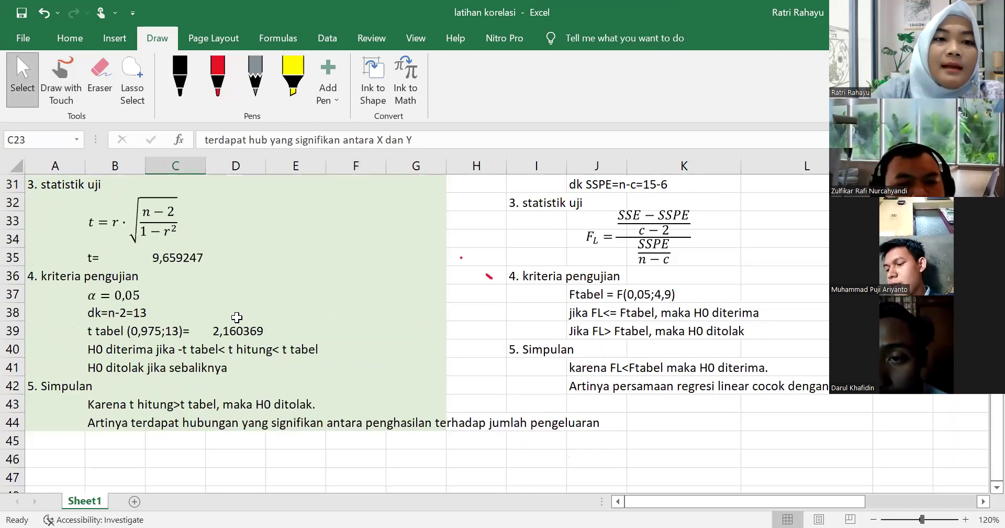
left_click(214, 71)
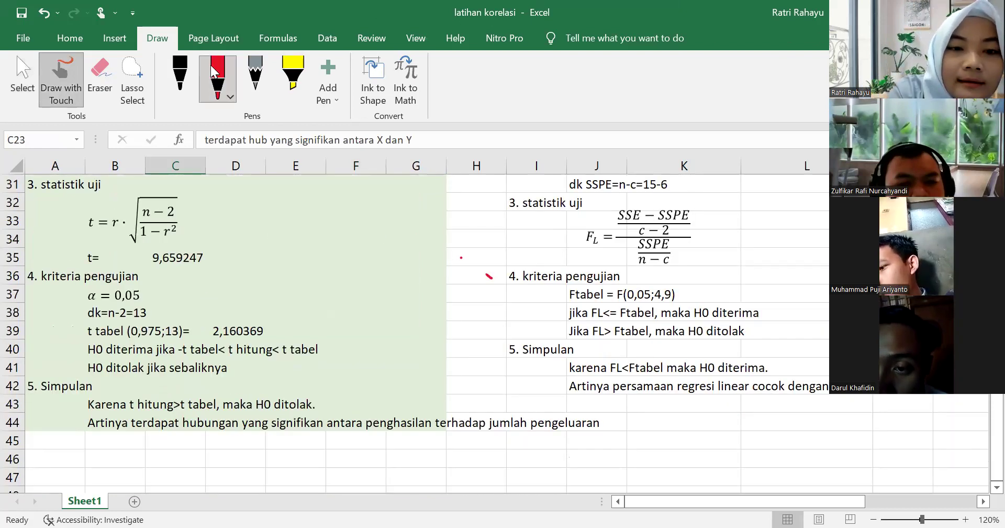
mouse_move(266, 301)
left_mouse_down()
mouse_move(368, 253)
mouse_move(403, 302)
mouse_move(446, 304)
left_mouse_up()
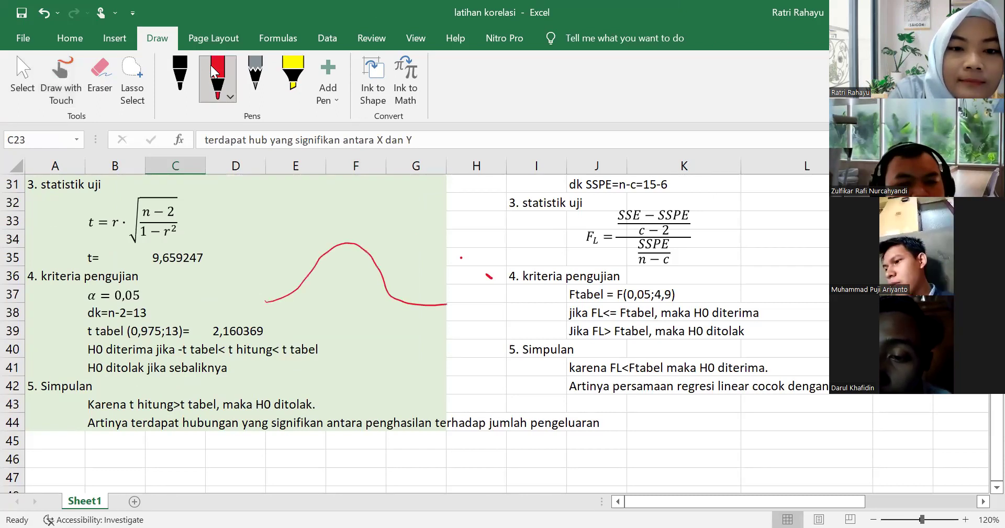
left_click_drag(246, 316, 451, 314)
left_click_drag(297, 242, 300, 326)
left_click_drag(384, 242, 382, 326)
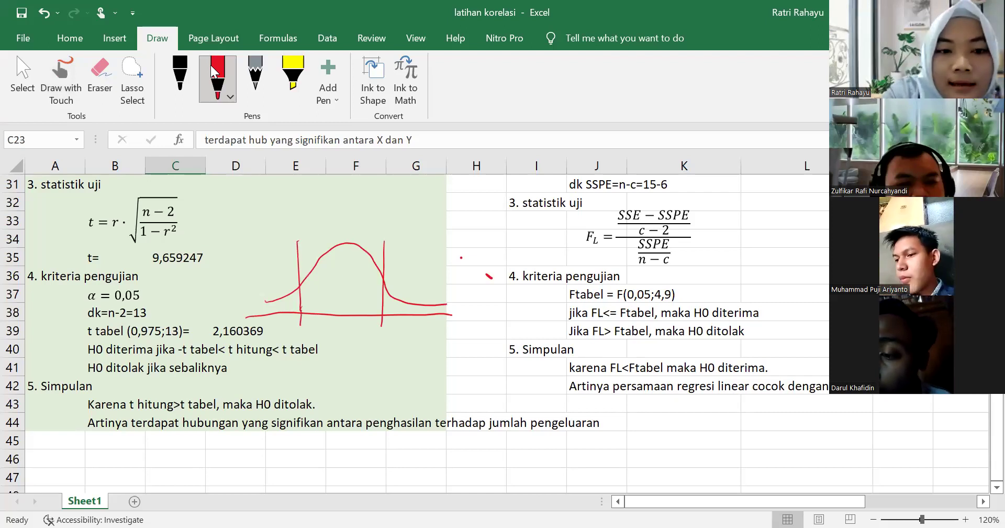
mouse_move(261, 315)
left_mouse_down()
mouse_move(275, 300)
mouse_move(294, 308)
left_mouse_up()
left_click_drag(390, 301, 424, 308)
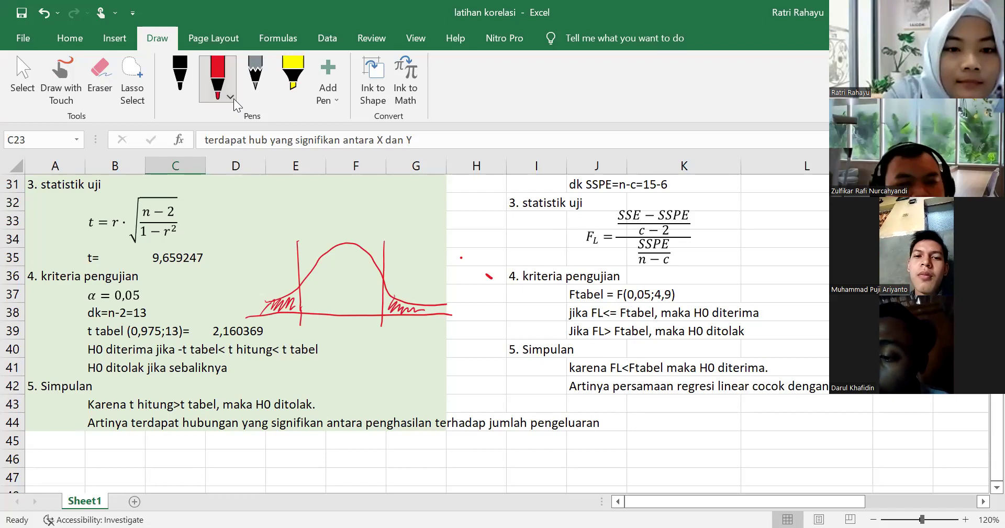
Draw a blue vertical centre line through the bell curve and label the axis 0, t tabel and -t tabel by hand.
left_click(225, 237)
mouse_move(341, 215)
left_mouse_down()
mouse_move(342, 342)
mouse_move(348, 319)
mouse_move(412, 330)
mouse_move(429, 320)
left_mouse_up()
left_click_drag(271, 322, 286, 330)
left_click_drag(281, 320, 291, 319)
left_click(312, 329)
mouse_move(294, 318)
left_mouse_down()
mouse_move(309, 329)
mouse_move(320, 321)
left_mouse_up()
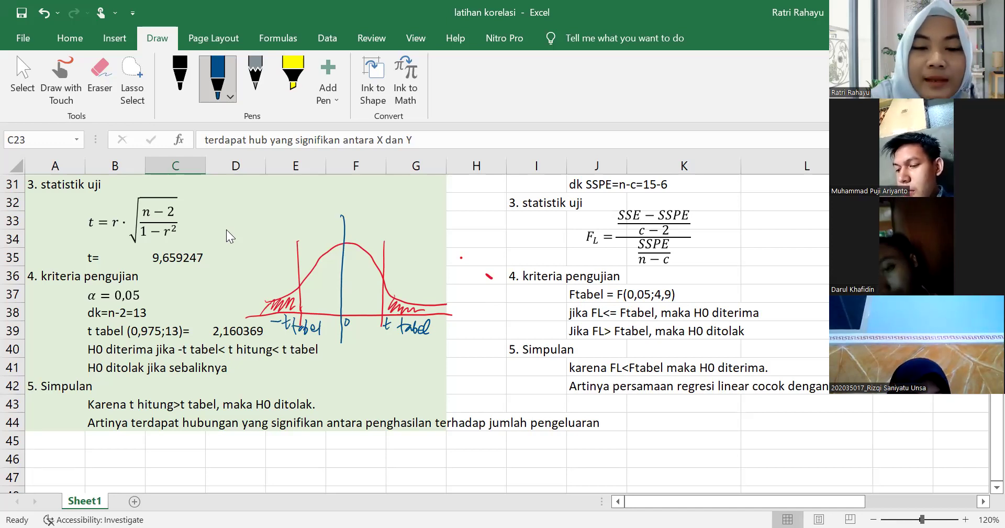
Shade the area under the curve between the two critical lines with the yellow highlighter.
left_click(287, 77)
mouse_move(309, 288)
left_mouse_down()
mouse_move(337, 255)
mouse_move(341, 310)
left_mouse_up()
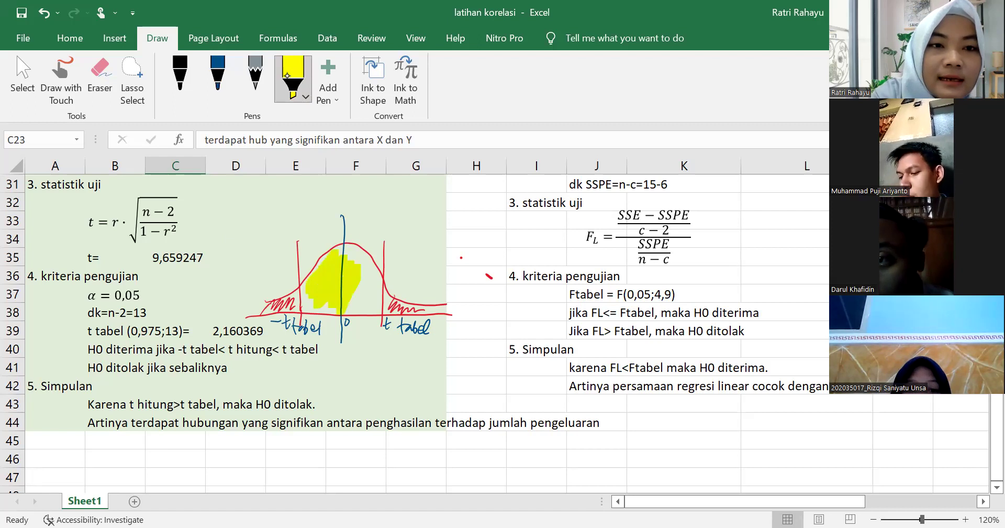
left_click_drag(347, 241, 381, 294)
Handwrite "H0 diterima" in black across the yellow acceptance region.
left_click(180, 77)
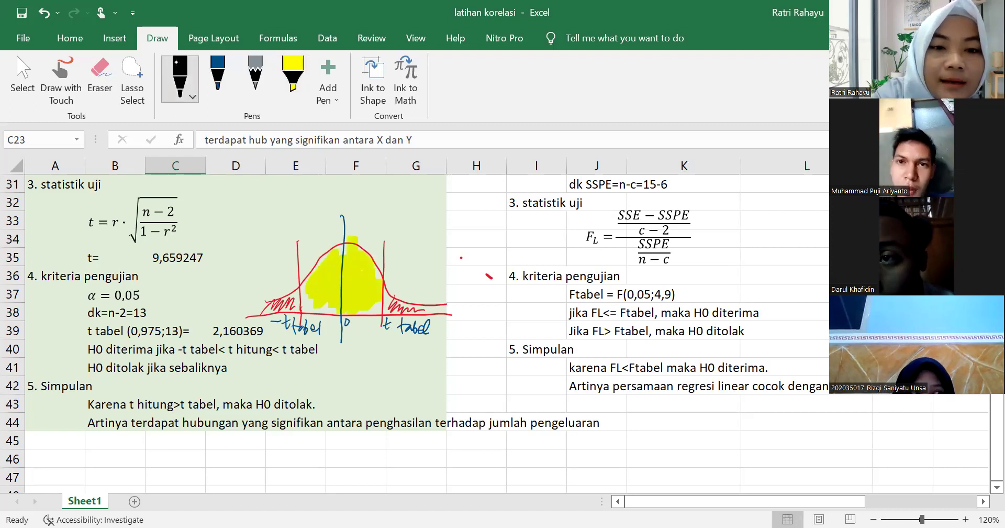
left_click_drag(316, 270, 316, 283)
left_click_drag(321, 270, 321, 284)
left_click_drag(315, 278, 322, 277)
left_click_drag(327, 276, 342, 284)
left_click_drag(344, 276, 346, 283)
left_click_drag(349, 266, 350, 283)
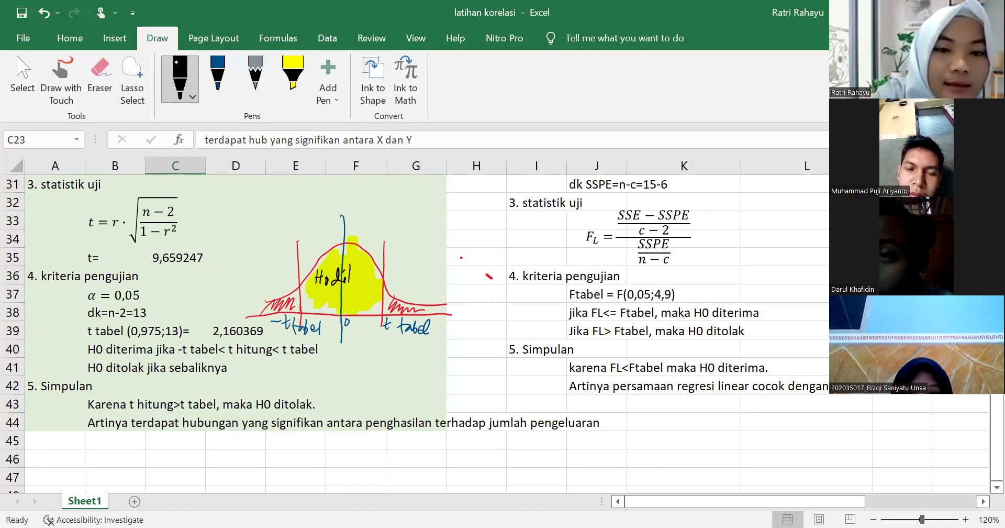
left_click_drag(344, 276, 354, 275)
left_click_drag(354, 282, 366, 278)
left_click_drag(367, 279, 377, 285)
left_click_drag(381, 279, 382, 285)
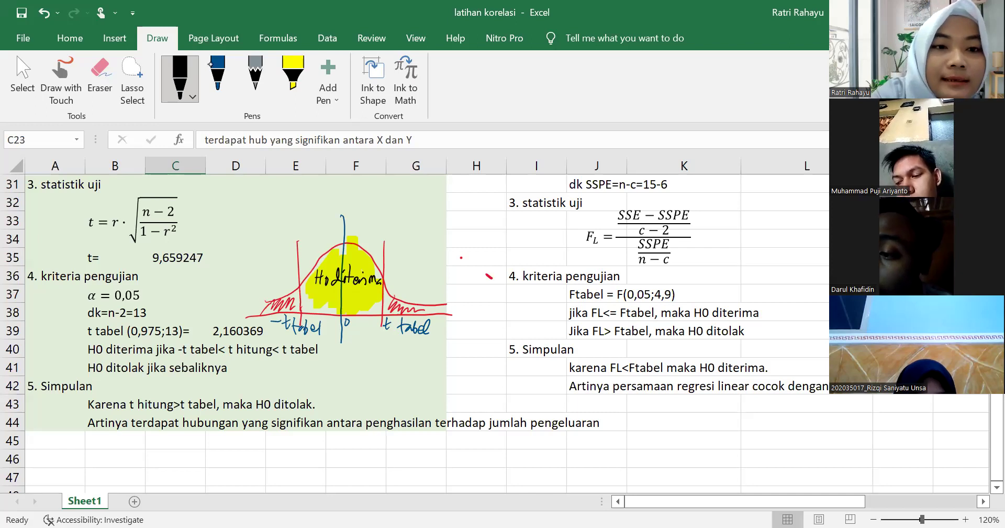
Handwrite 2,16 and -2,16 in blue under the t tabel labels and mark "thit" with a vertical line beyond the upper critical value.
left_click(216, 68)
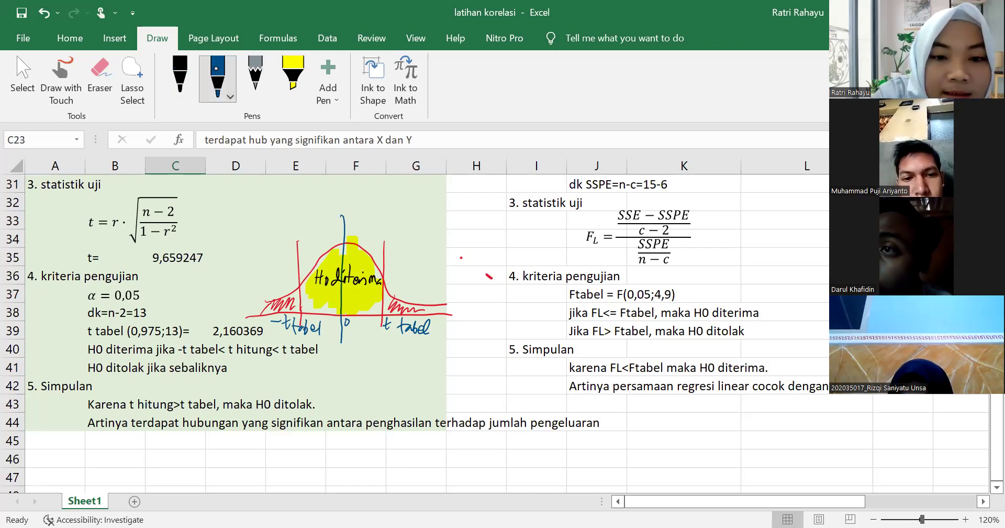
left_click_drag(381, 339, 389, 345)
mouse_move(394, 347)
left_mouse_down()
mouse_move(391, 357)
mouse_move(400, 356)
left_mouse_up()
left_click_drag(413, 340, 408, 350)
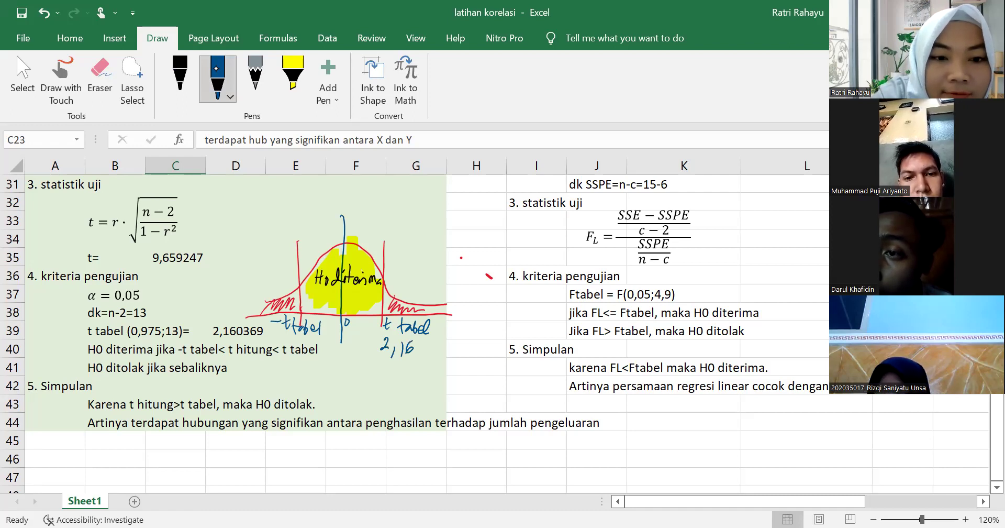
left_click_drag(276, 338, 283, 337)
left_click_drag(288, 335, 314, 339)
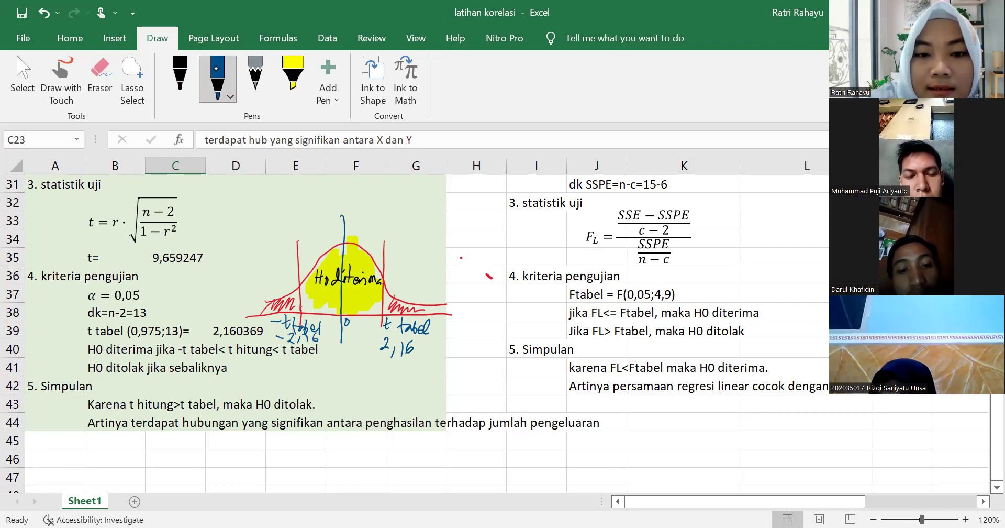
mouse_move(441, 279)
left_mouse_down()
mouse_move(439, 354)
mouse_move(452, 353)
left_mouse_up()
left_click_drag(459, 336, 454, 354)
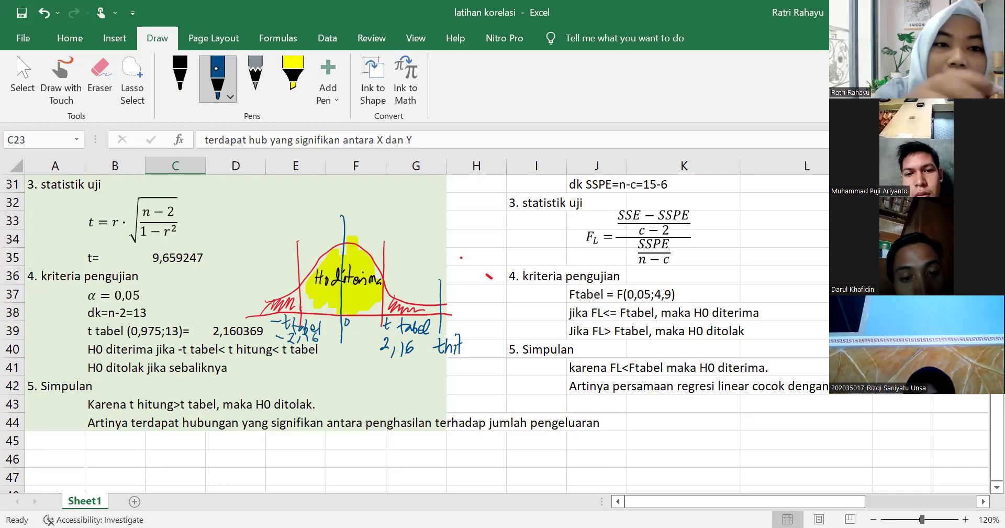
Handwrite the title "uji dua pihak" in black above the bell curve.
left_click(180, 73)
mouse_move(271, 199)
left_mouse_down()
mouse_move(278, 216)
mouse_move(316, 211)
left_mouse_up()
left_click_drag(322, 201, 366, 208)
mouse_move(373, 201)
left_mouse_down()
mouse_move(374, 212)
mouse_move(341, 211)
left_mouse_up()
left_click_drag(293, 205, 294, 215)
left_click_drag(371, 187, 389, 218)
left_click_drag(401, 206, 403, 216)
left_click_drag(407, 193, 407, 216)
left_click_drag(414, 201, 416, 222)
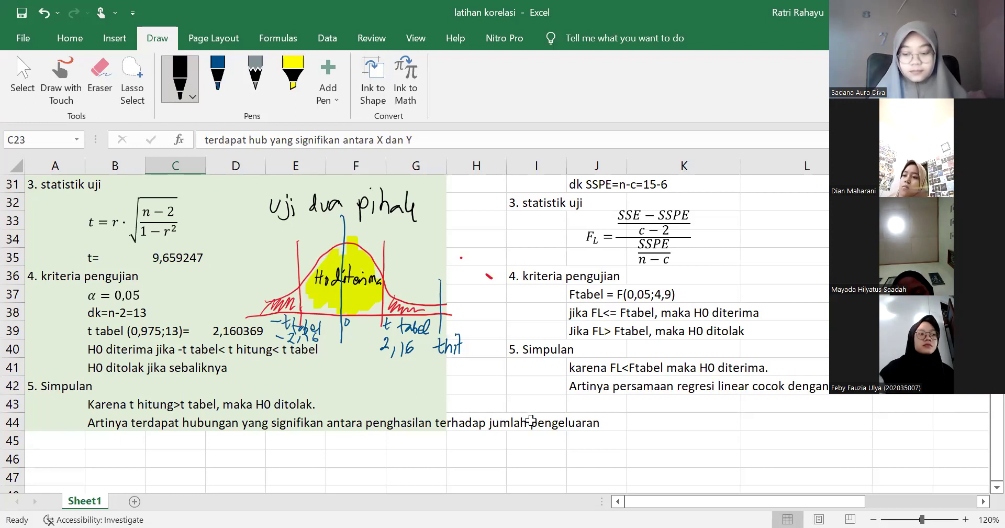
Review the correlation test's hypotheses, r formula and annotated curve.
scroll(418, 404, "up", 1)
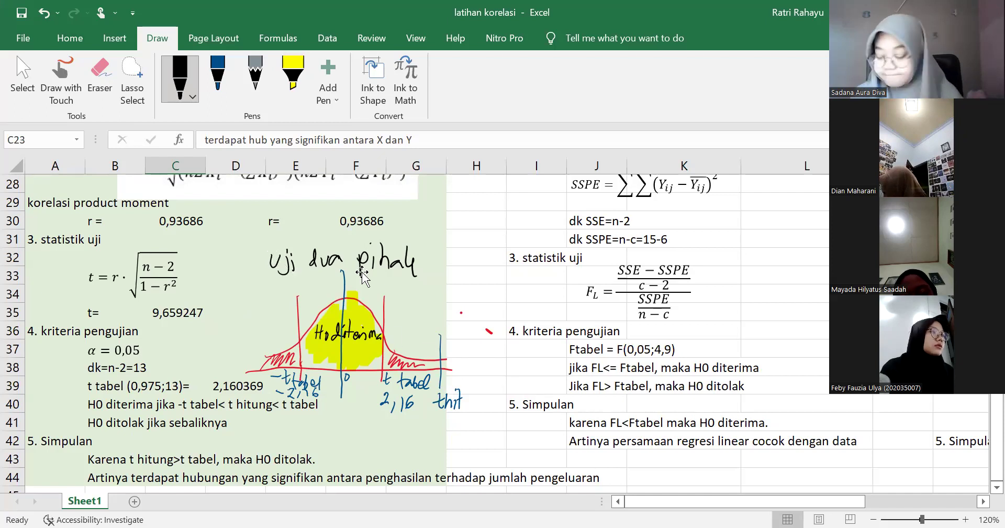
scroll(362, 272, "up", 4)
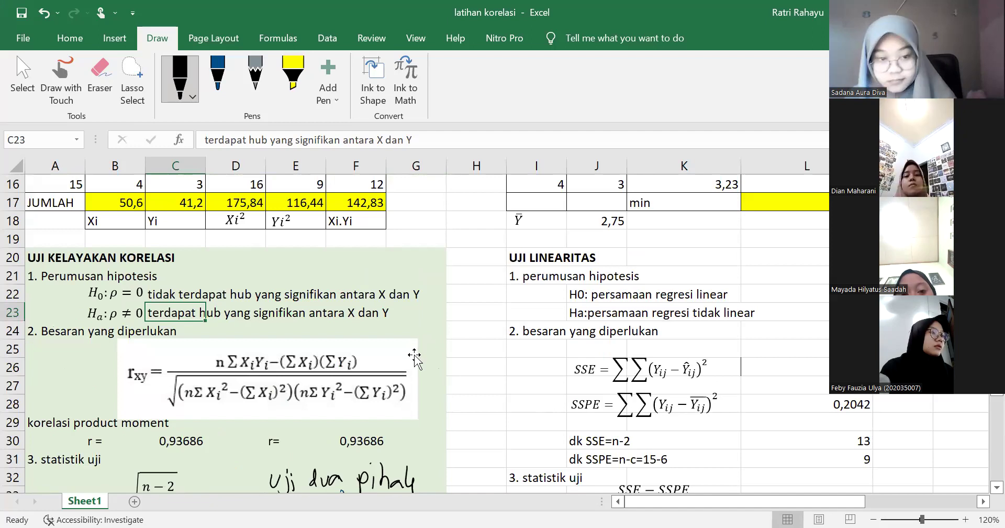
scroll(415, 356, "down", 3)
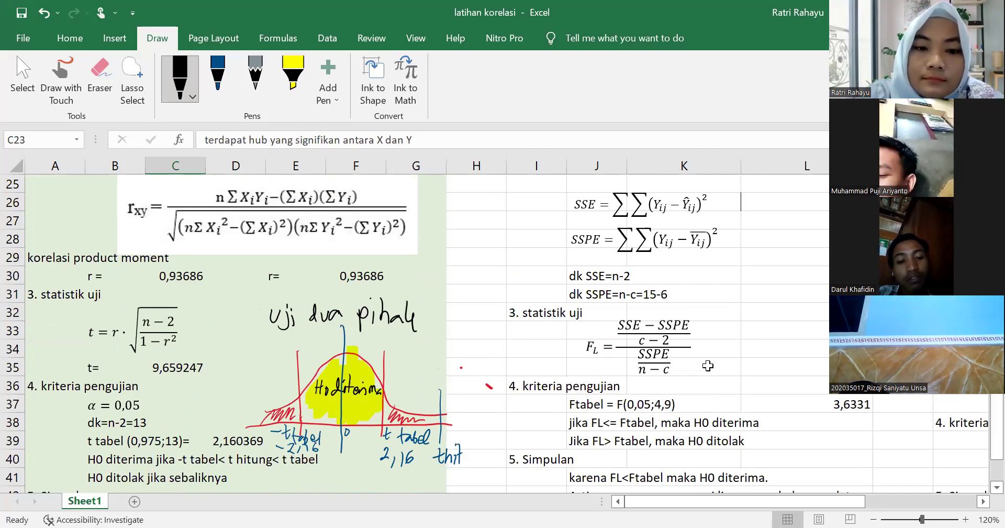
left_click(526, 242)
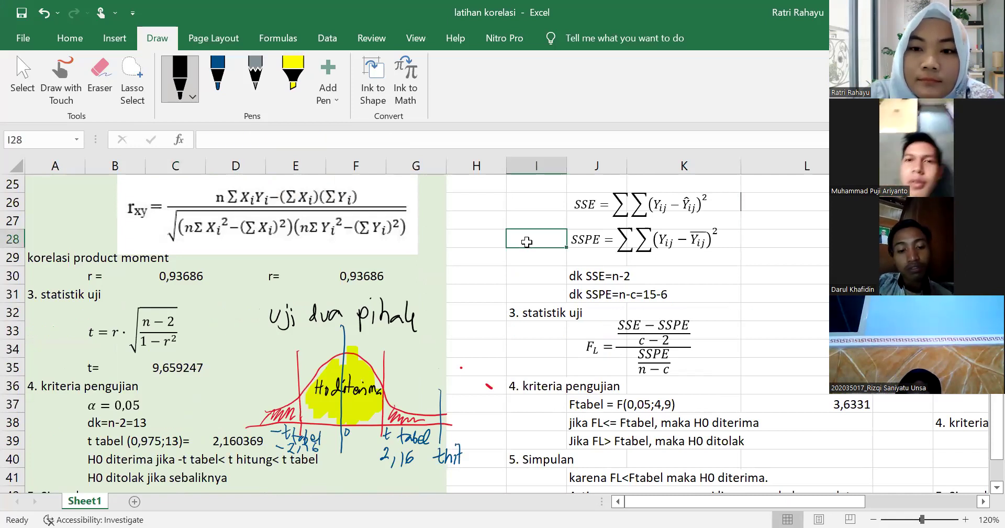
Examine the linearity test's data columns together with its hypotheses and SSE and SSPE quantities.
scroll(662, 278, "up", 3)
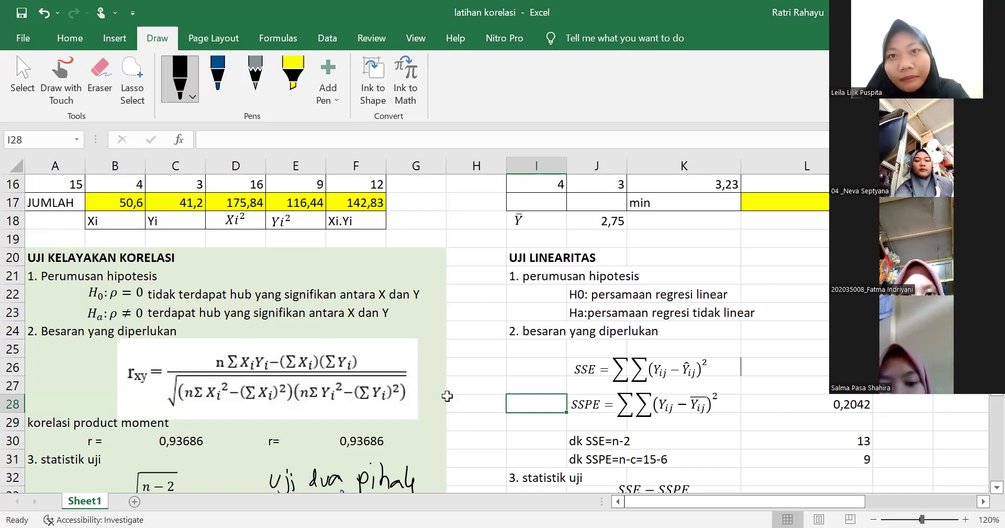
scroll(673, 383, "right", 2)
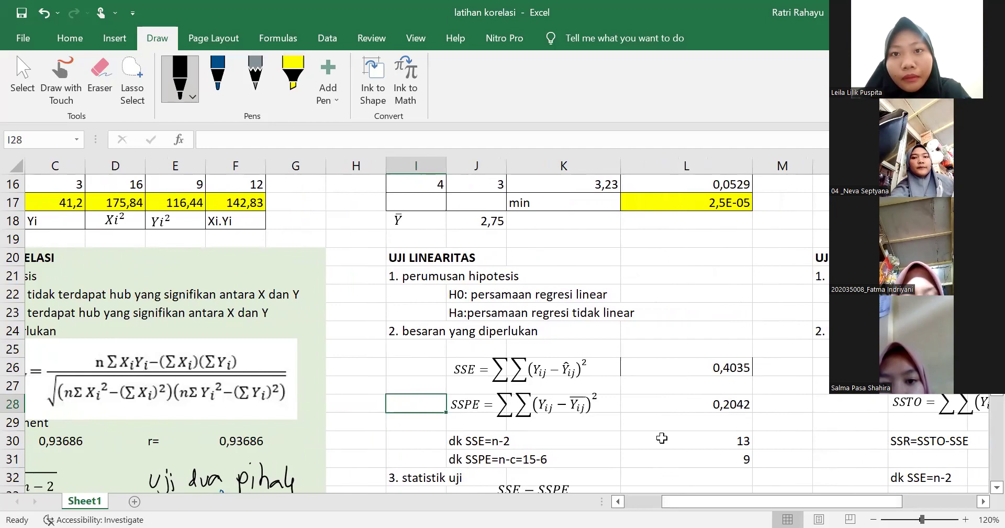
scroll(662, 438, "up", 4)
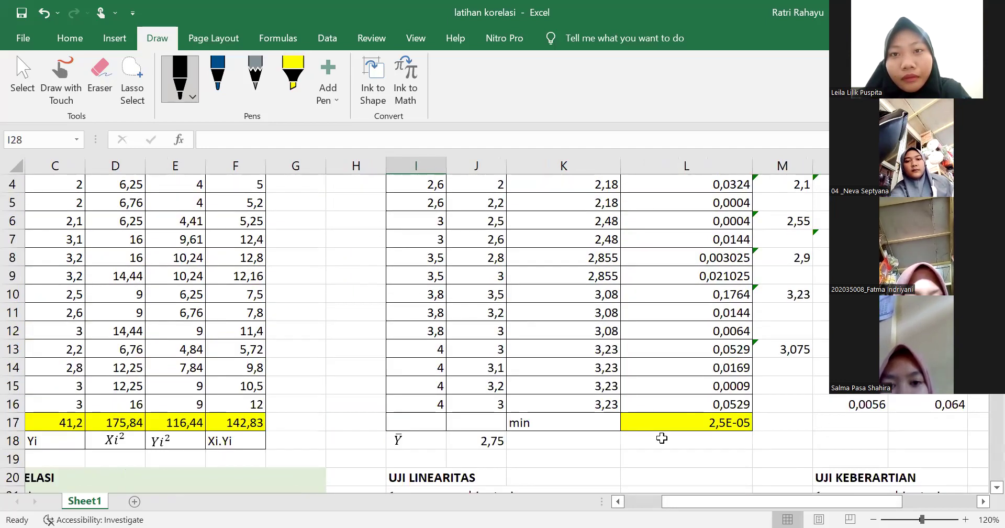
scroll(662, 438, "up", 1)
left_click_drag(673, 502, 730, 504)
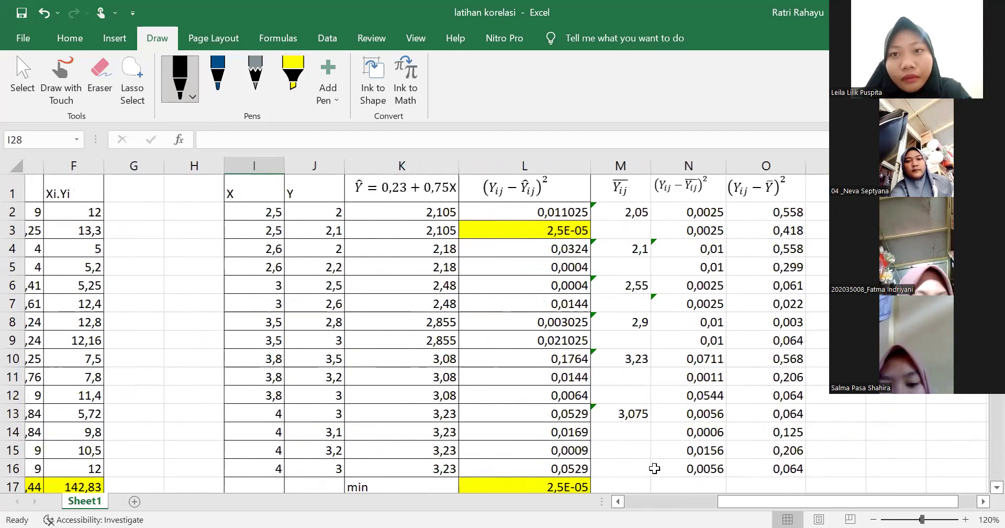
scroll(616, 455, "down", 3)
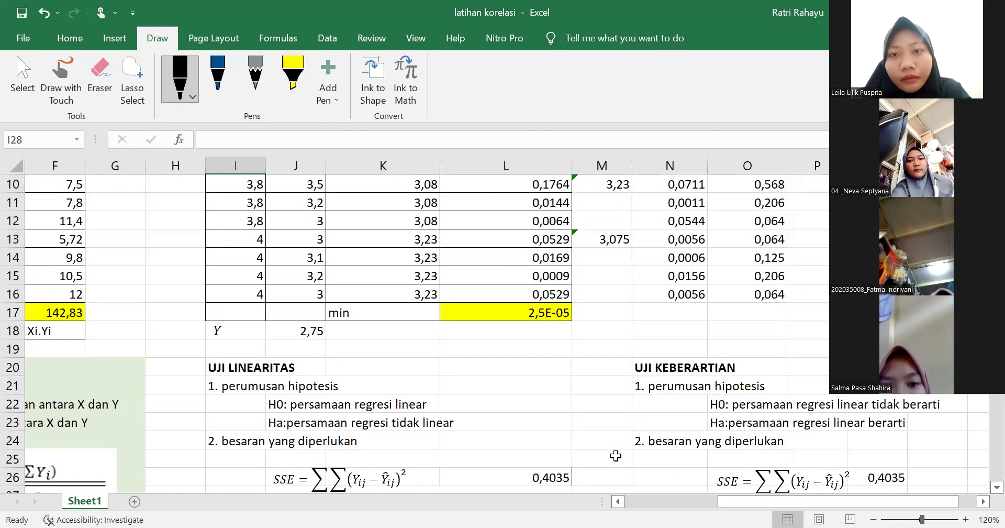
scroll(616, 455, "down", 1)
scroll(615, 455, "down", 1)
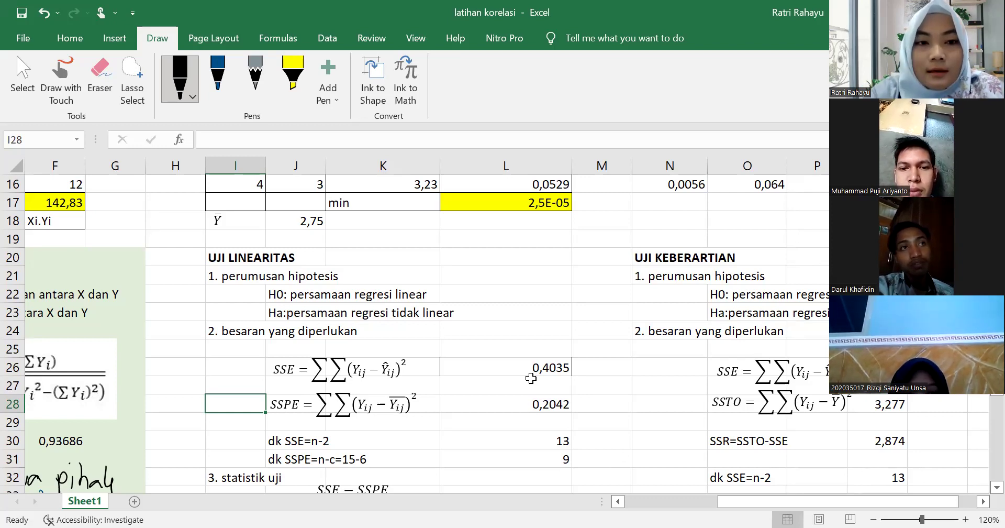
Inspect the SSE formula in L26 and compare it with the squared deviations in column L.
left_click(531, 378)
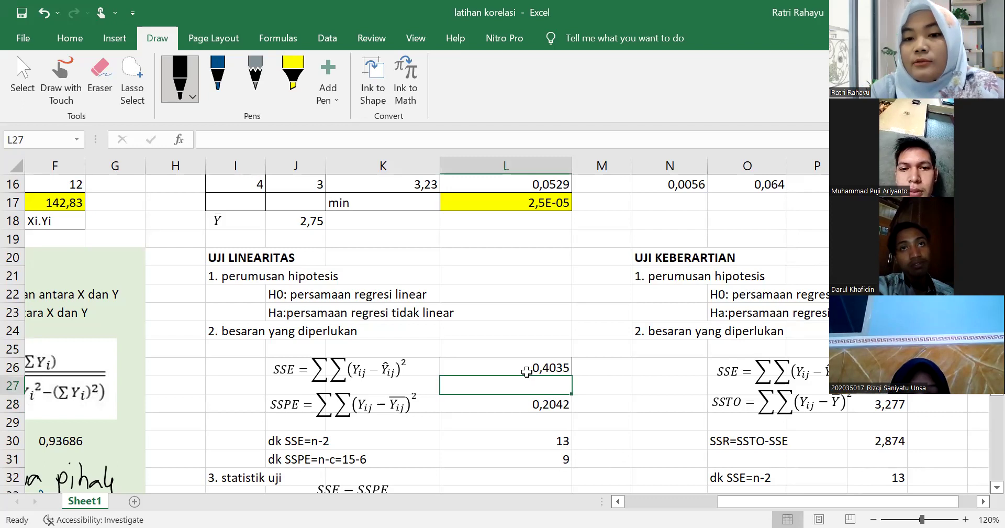
left_click(526, 365)
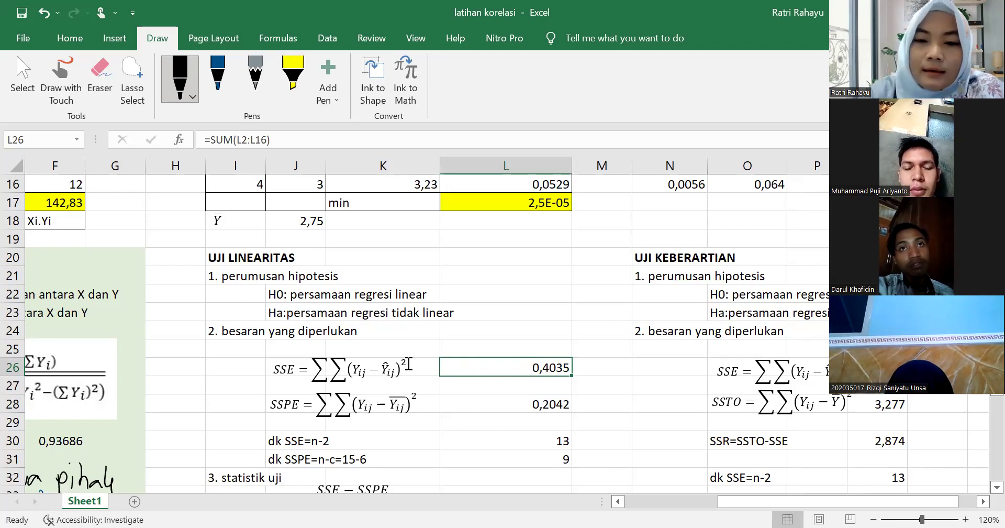
scroll(458, 413, "up", 4)
scroll(458, 413, "down", 4)
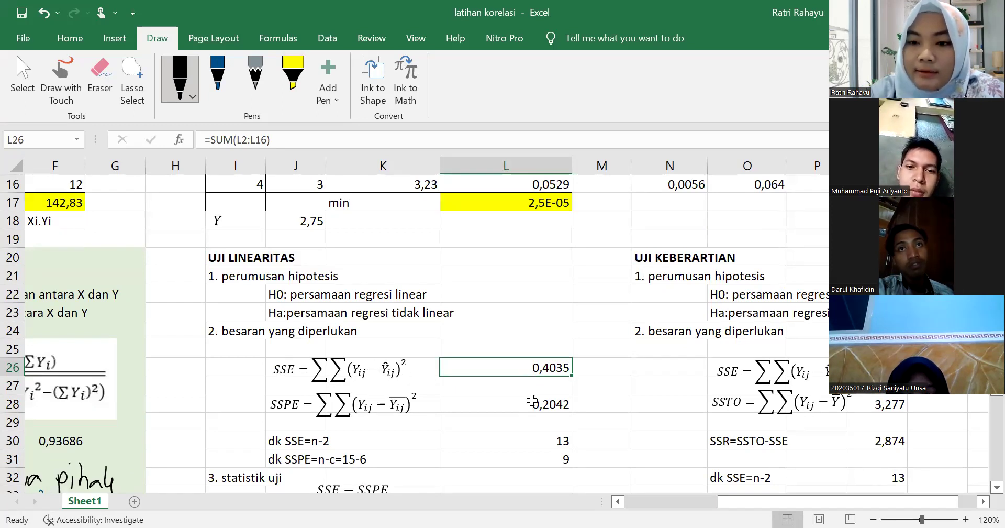
scroll(532, 400, "up", 5)
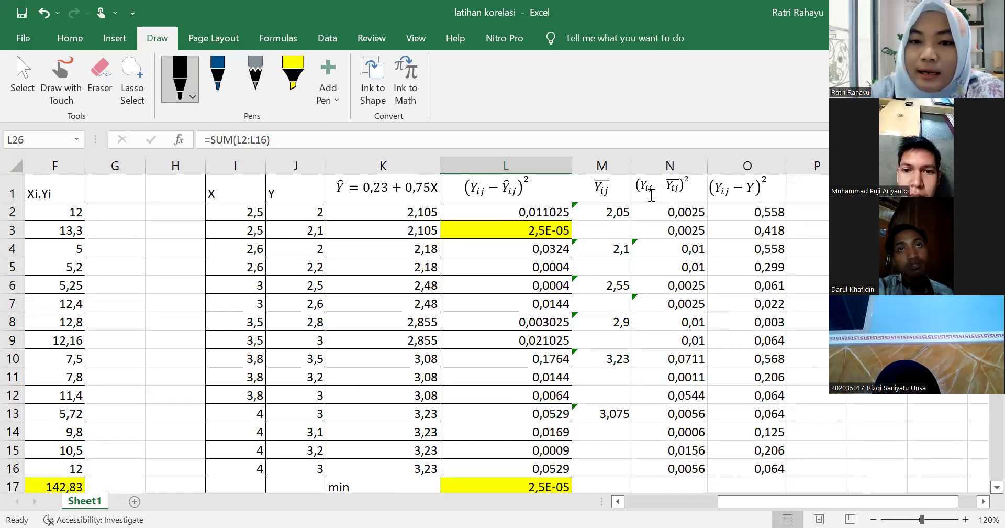
left_click(487, 193)
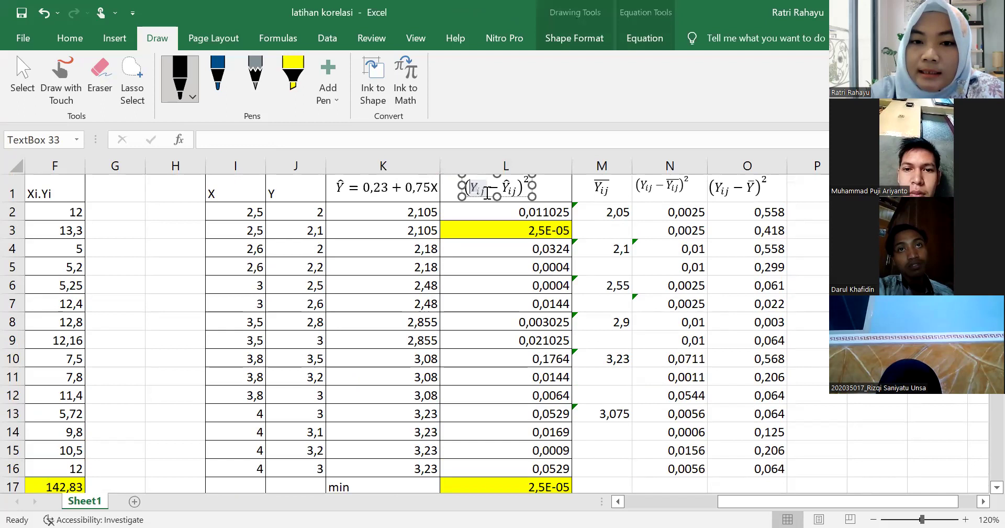
left_click(548, 188)
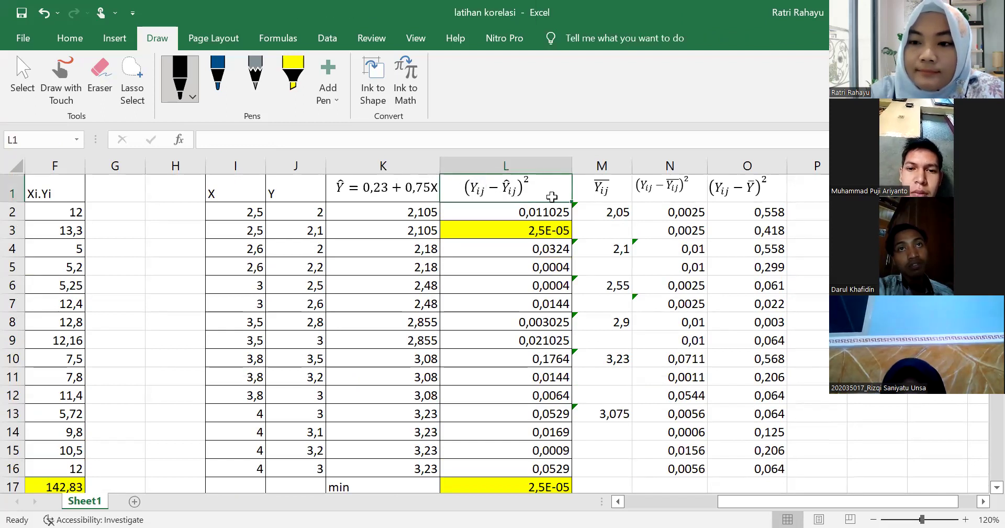
scroll(547, 277, "down", 2)
scroll(546, 298, "up", 1)
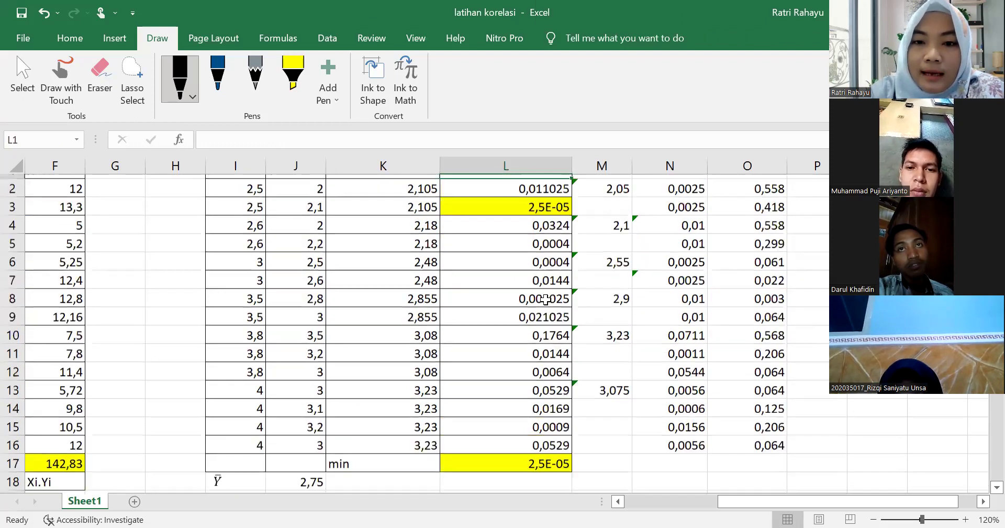
Inspect the squared-deviation formula in L2 and the first X value in I2.
scroll(545, 298, "up", 1)
left_click(523, 212)
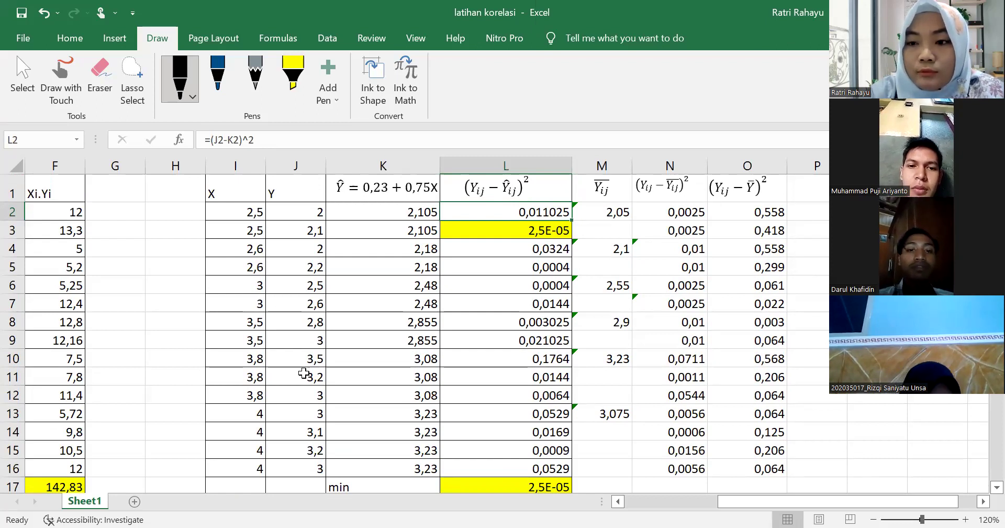
left_click(261, 210)
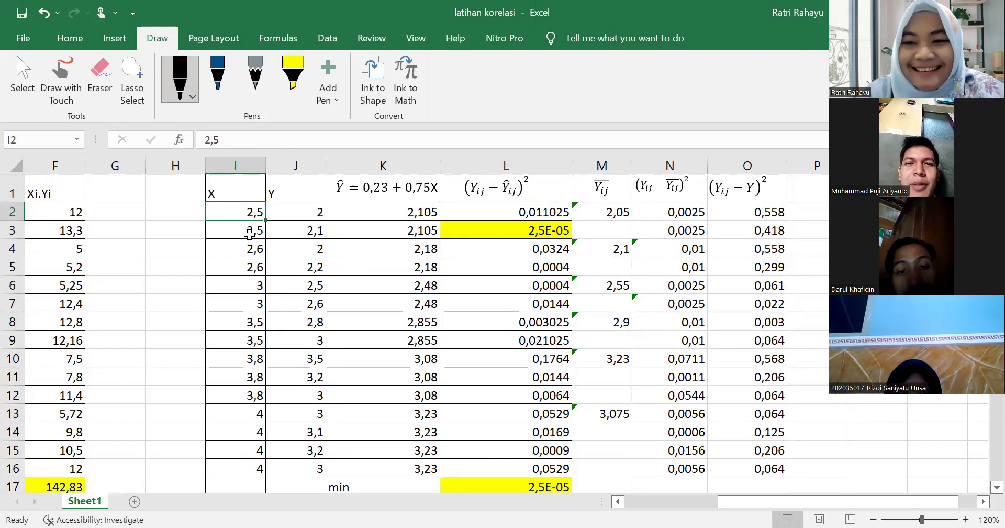
Sort the data in B2:F16 by the cell values of Column B, smallest to largest.
left_click_drag(723, 500, 584, 495)
mouse_move(108, 219)
left_mouse_down()
mouse_move(121, 215)
mouse_move(312, 304)
mouse_move(361, 396)
mouse_move(345, 466)
left_mouse_up()
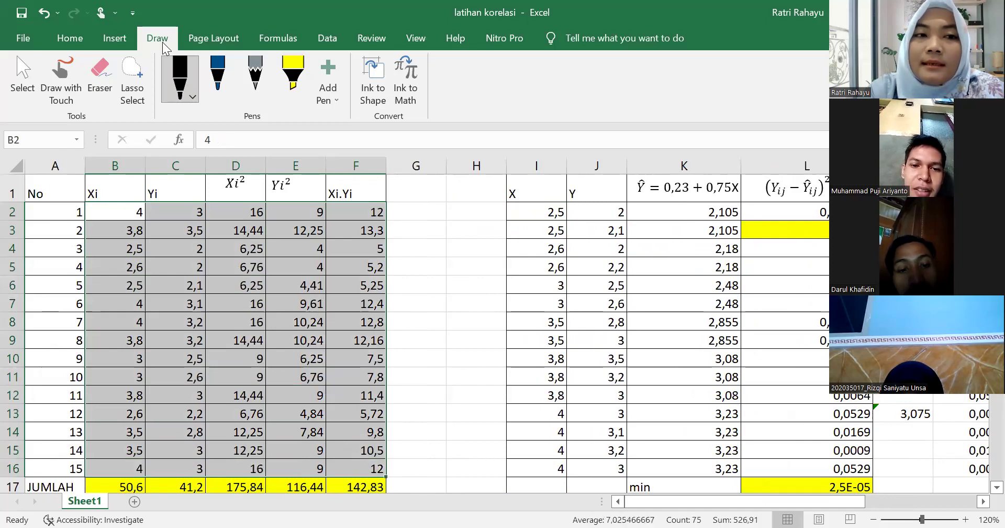
left_click(70, 37)
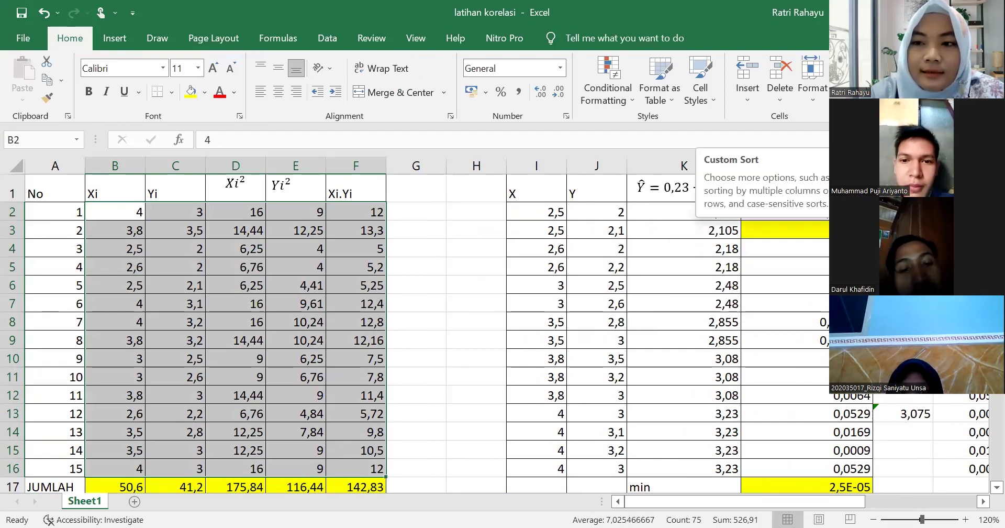
left_click(889, 157)
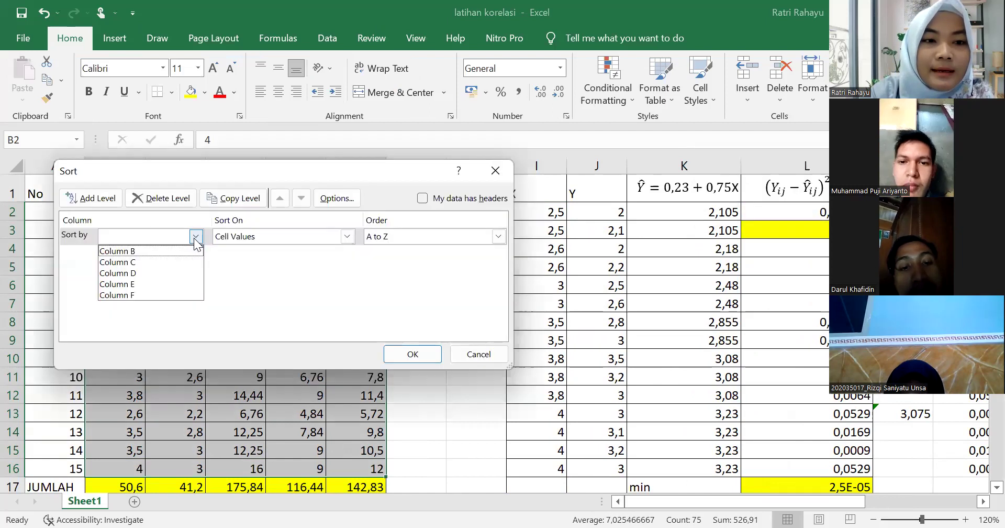
left_click(276, 173)
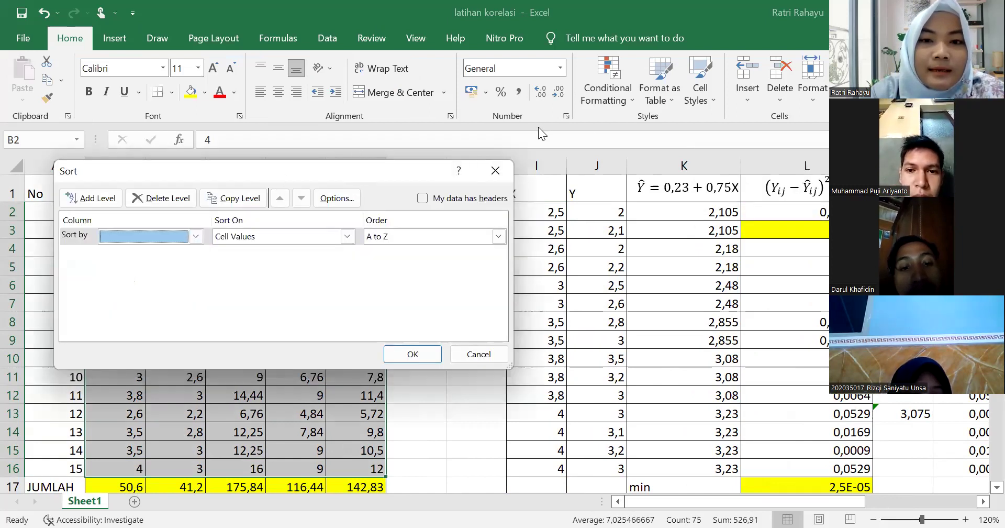
left_click_drag(183, 170, 471, 97)
left_click(485, 162)
left_click(465, 177)
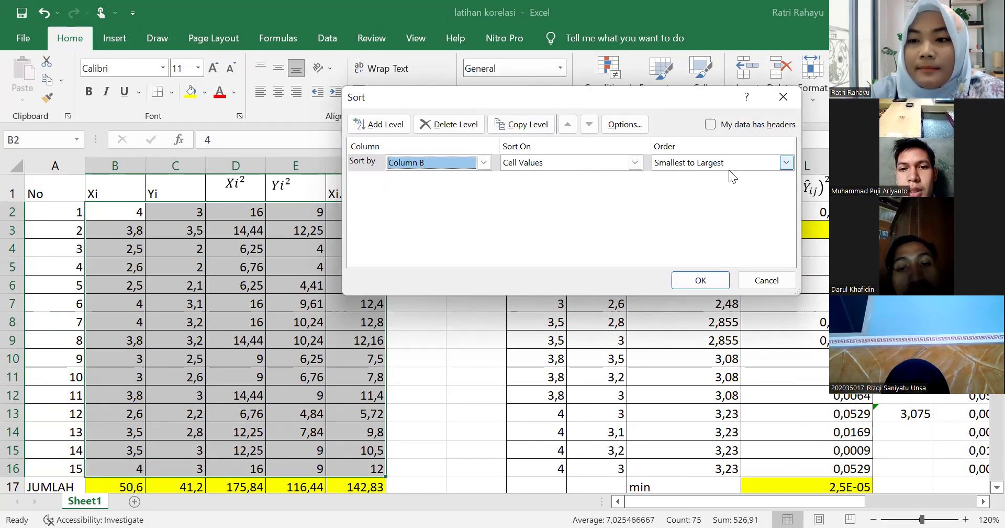
left_click(720, 280)
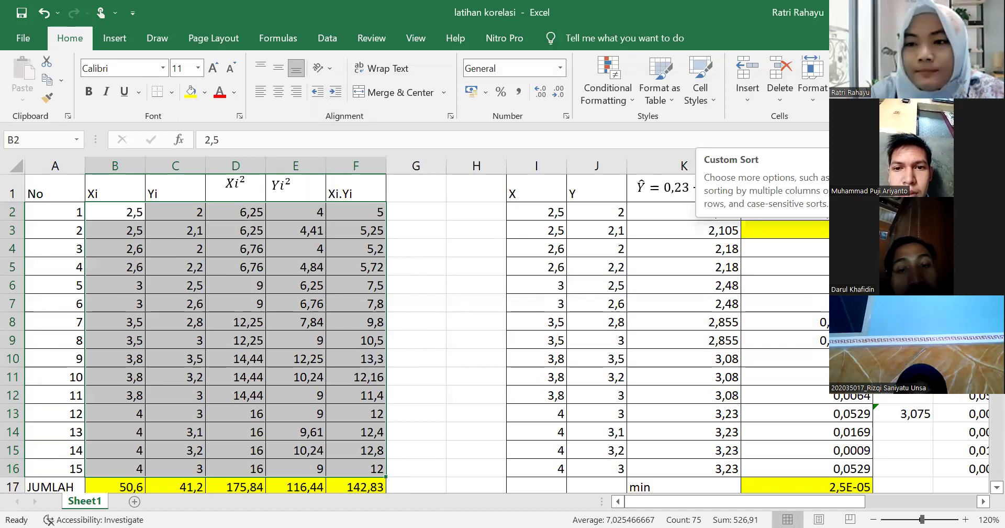
left_click(890, 137)
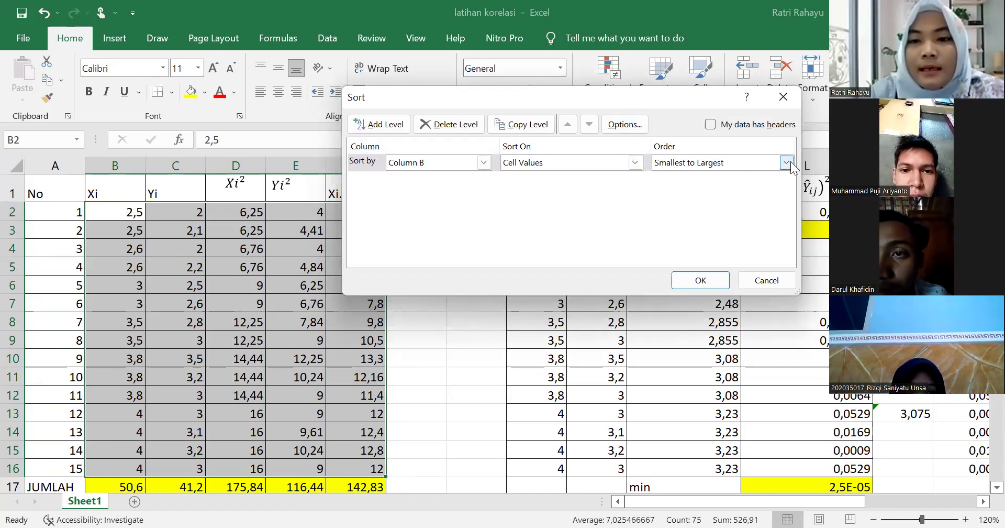
left_click(717, 277)
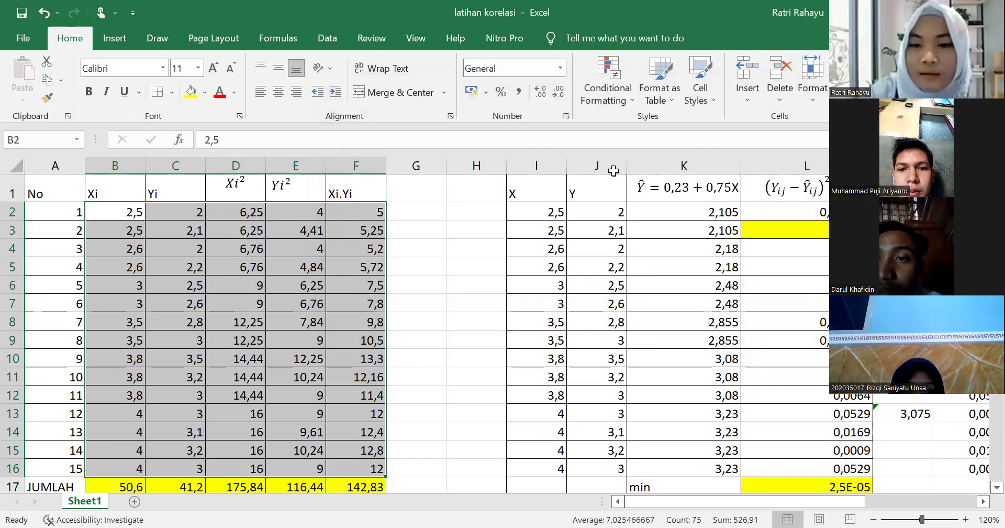
Review the regression table's columns together with the linearity test's hypotheses and the SSE and SSPE formulas.
left_click_drag(675, 501, 675, 500)
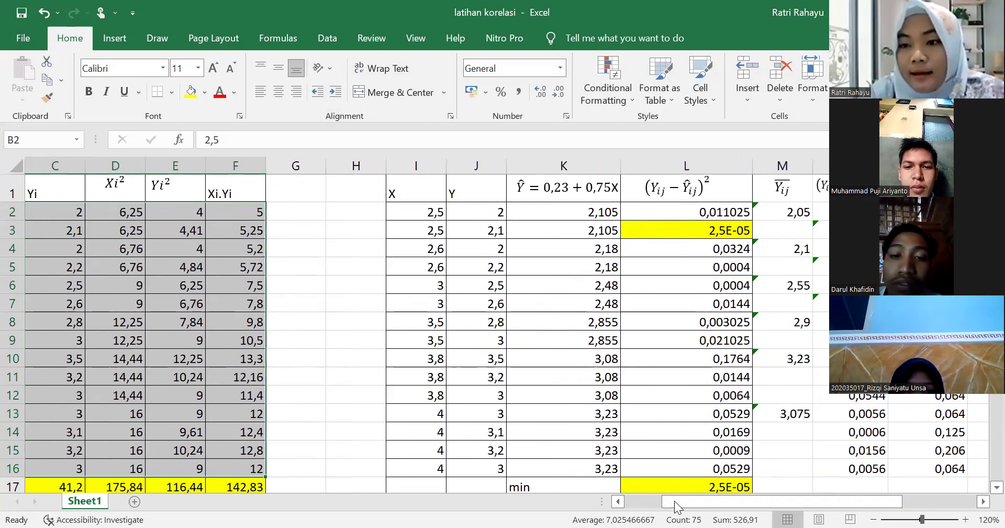
left_click_drag(675, 505, 796, 503)
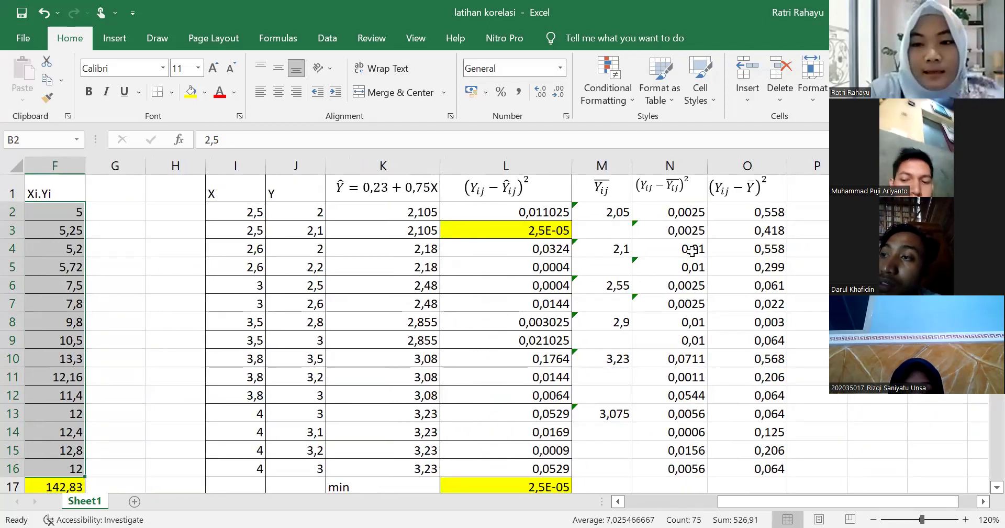
scroll(350, 361, "down", 3)
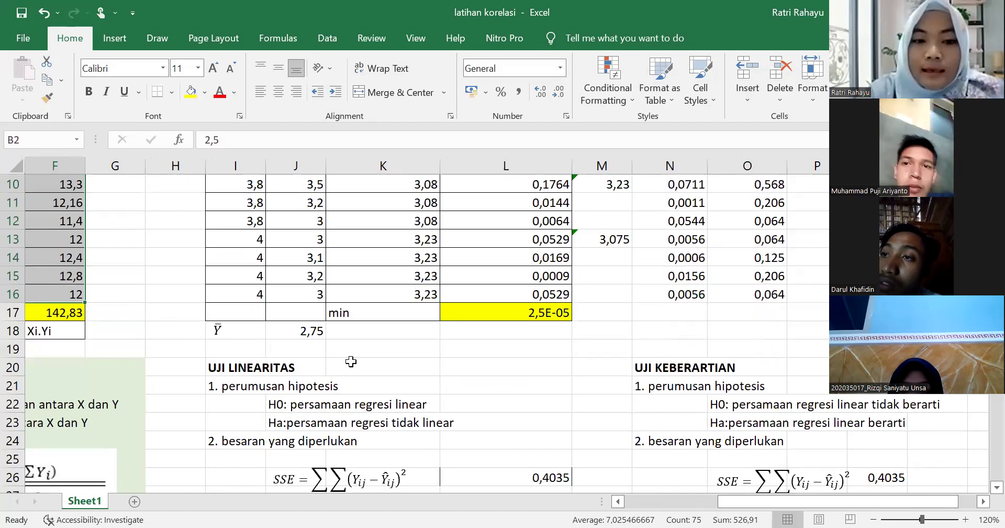
scroll(348, 377, "down", 2)
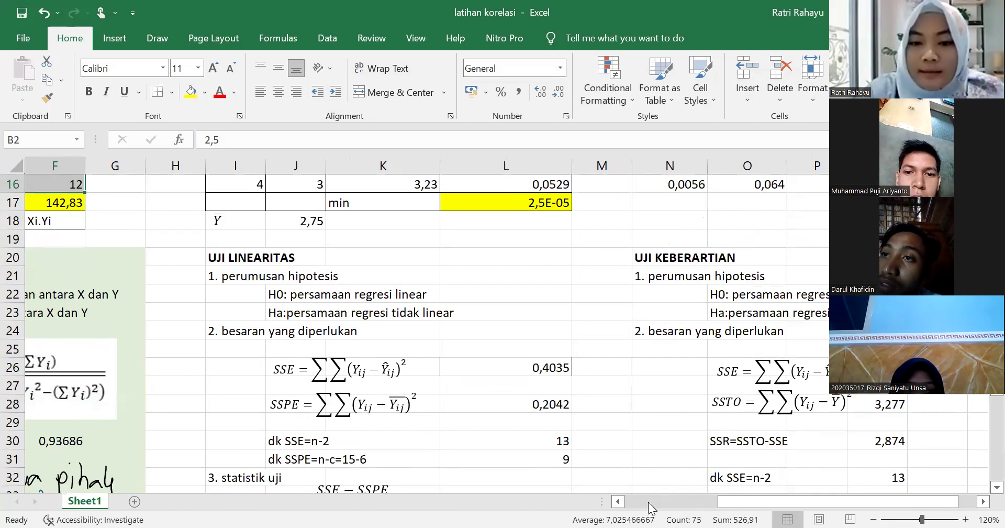
left_click_drag(749, 504, 769, 506)
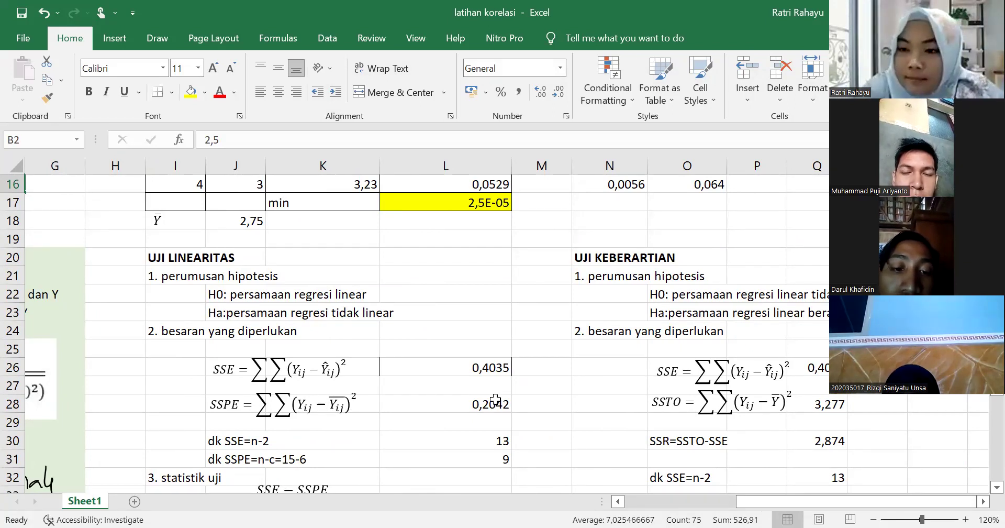
Inspect the group mean formula in M2 against the Y values in J2 and J3 that share the same X.
scroll(495, 398, "up", 1)
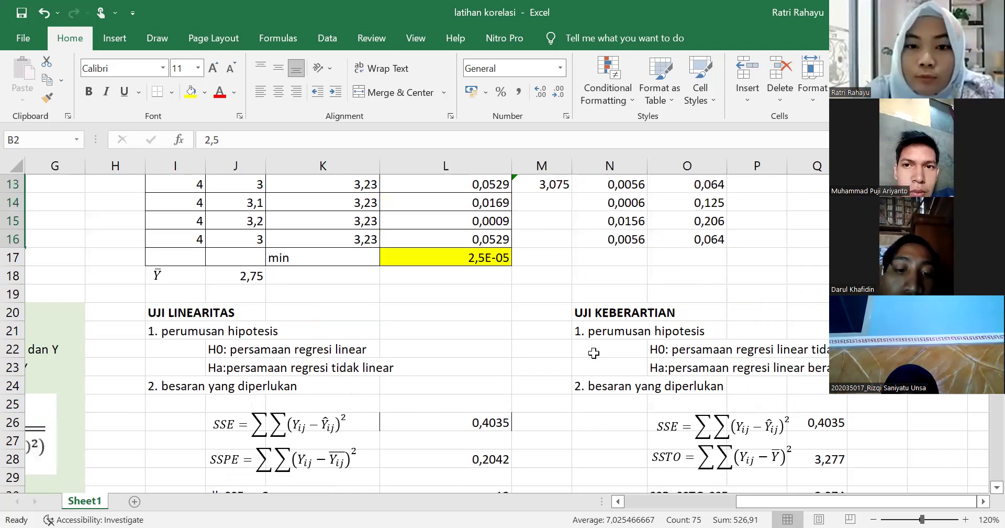
scroll(594, 353, "up", 4)
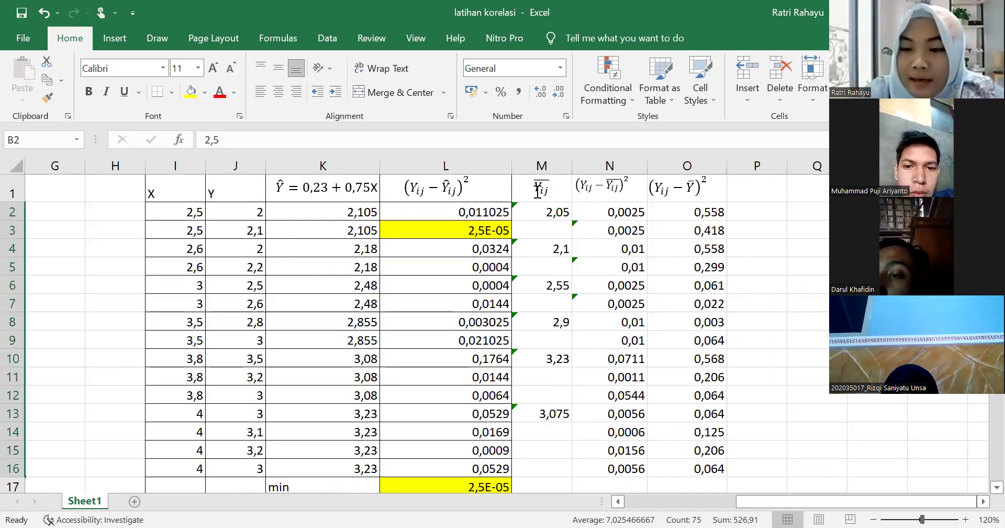
left_click(557, 213)
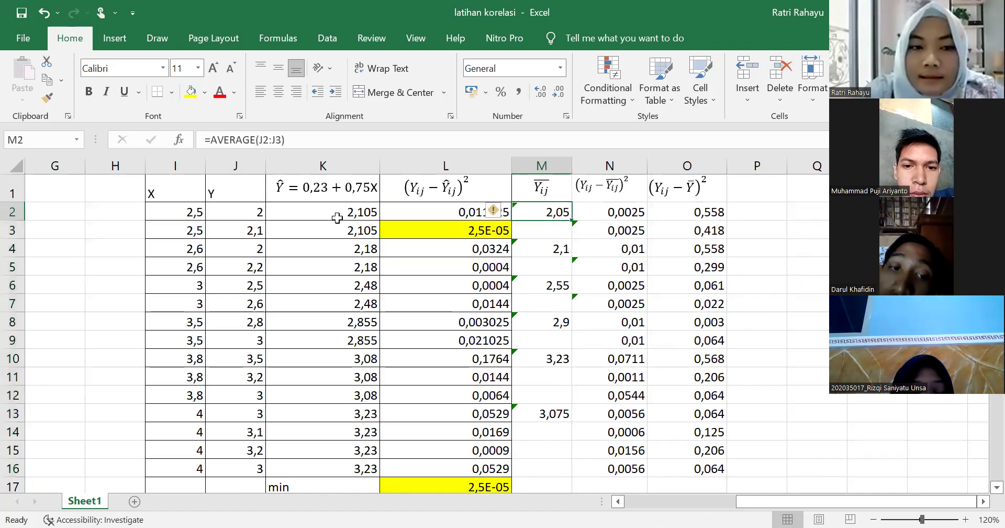
left_click(241, 213)
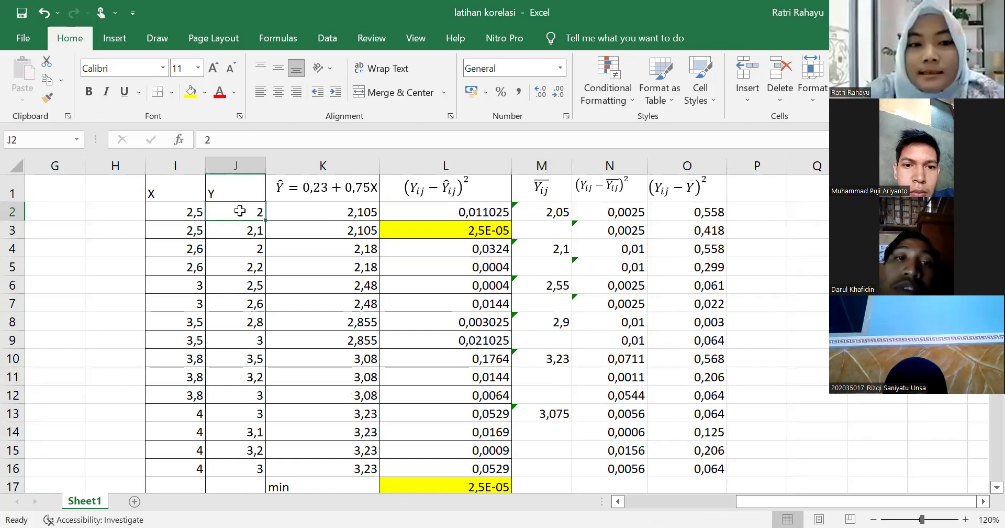
left_click(187, 229)
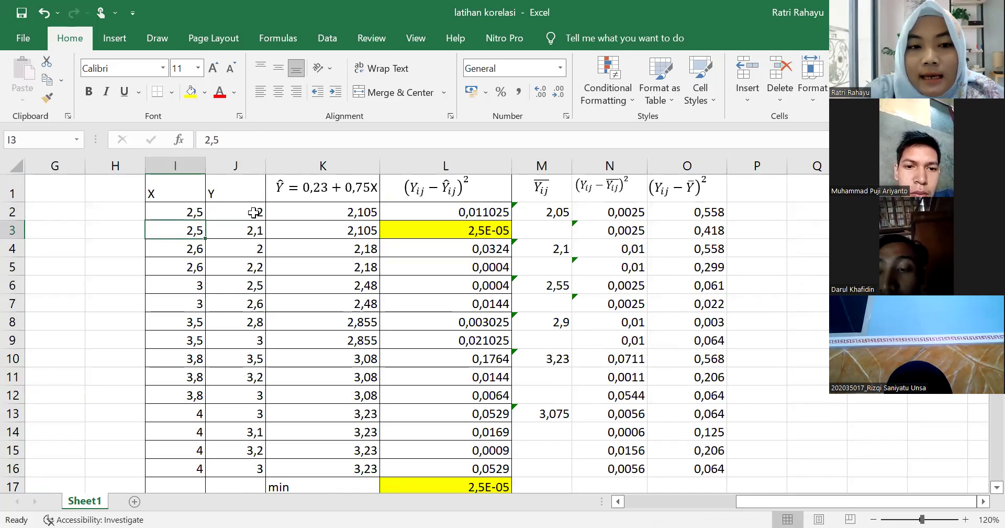
left_click(254, 229)
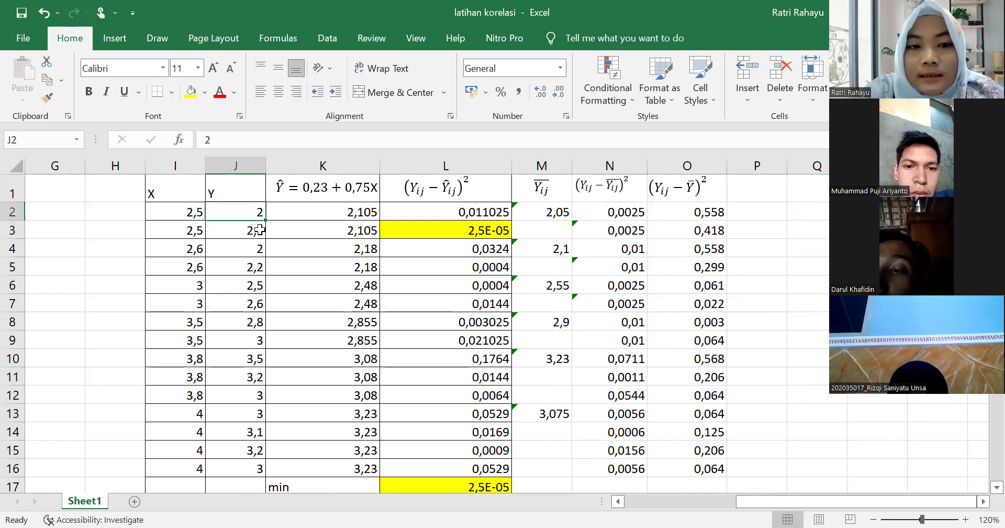
left_click(562, 210)
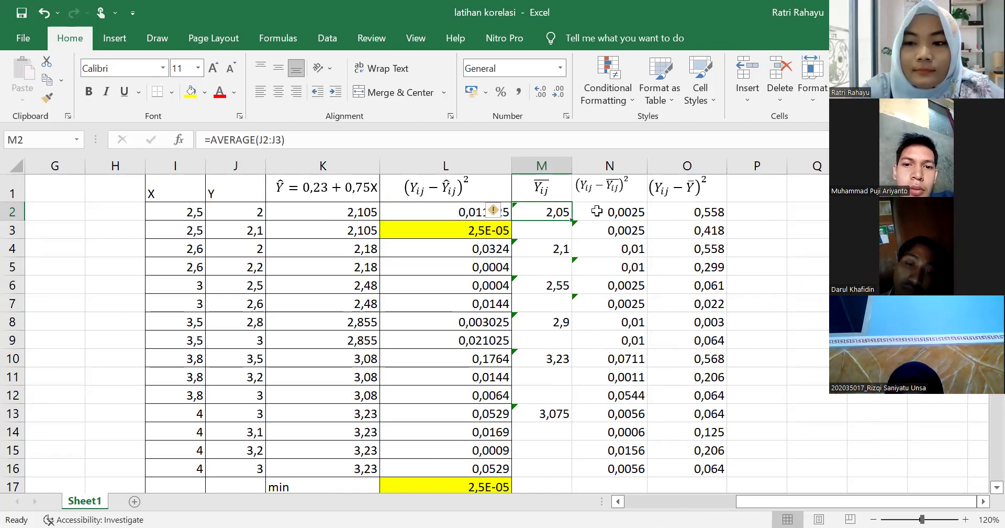
Compare the group means and squared deviations with the SSPE quantity, and inspect the formula in N16.
scroll(515, 297, "down", 1)
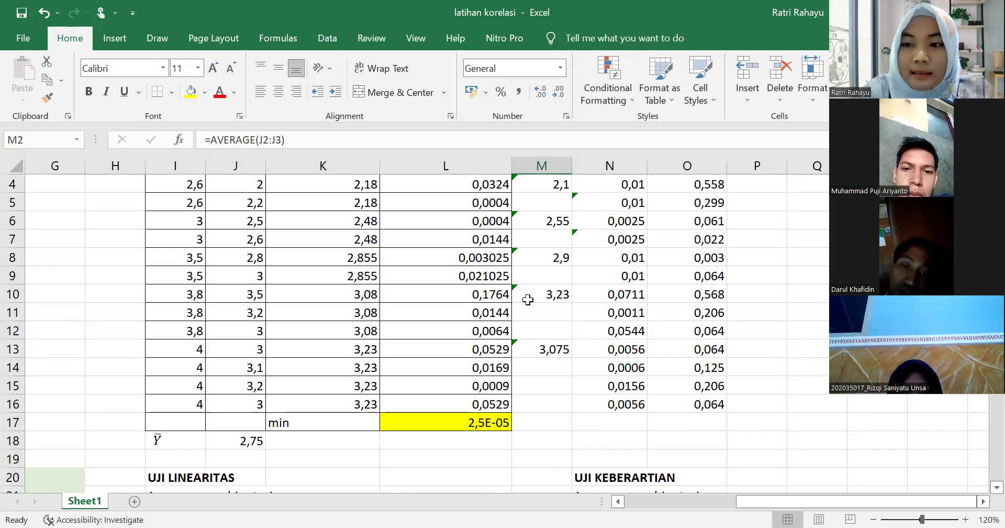
scroll(526, 300, "up", 1)
scroll(420, 358, "down", 4)
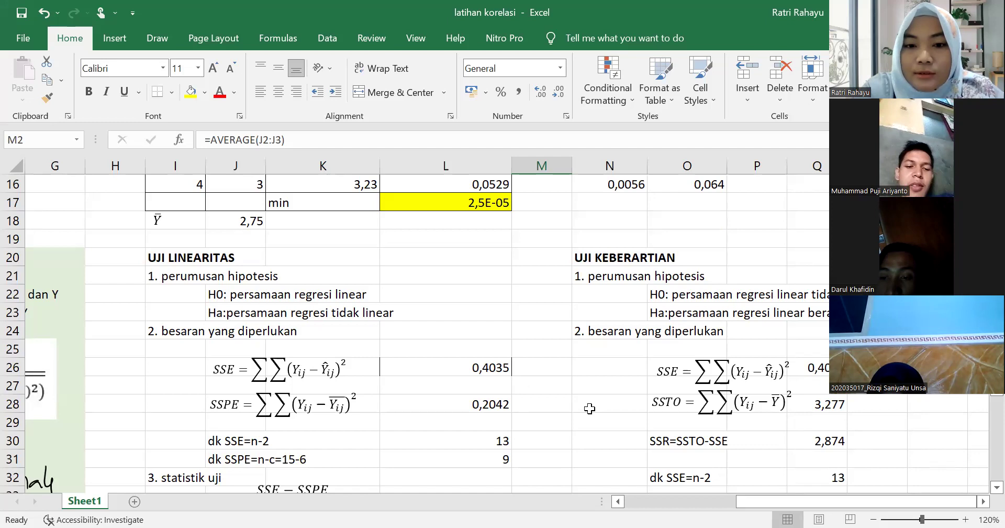
scroll(588, 411, "up", 4)
scroll(630, 253, "up", 1)
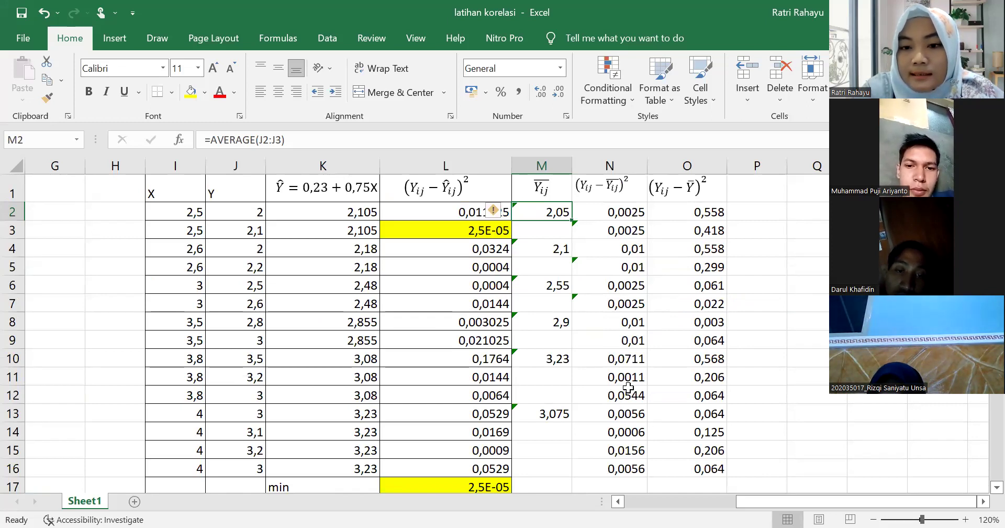
left_click(605, 470)
Examine the SSPE equation and inspect the sum formula in L28.
scroll(615, 418, "down", 1)
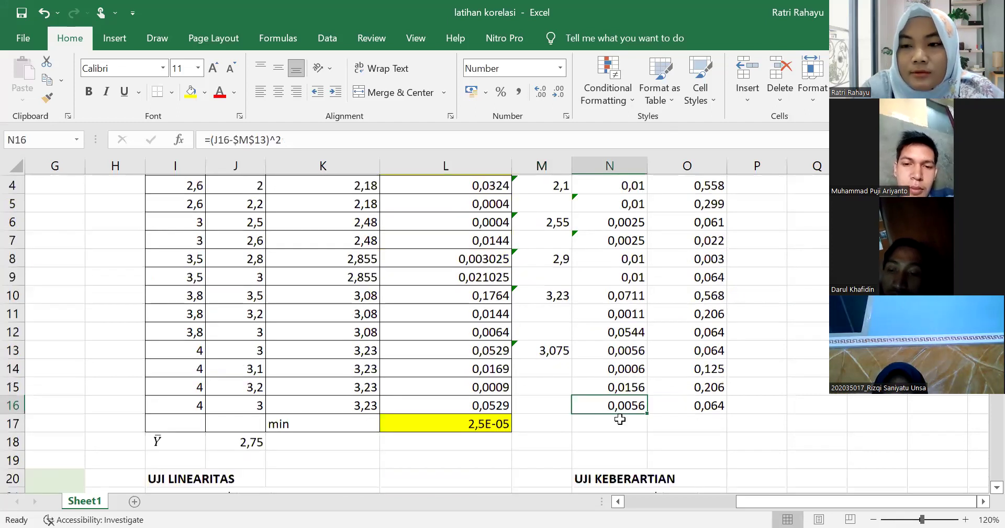
scroll(532, 408, "down", 3)
scroll(467, 434, "down", 1)
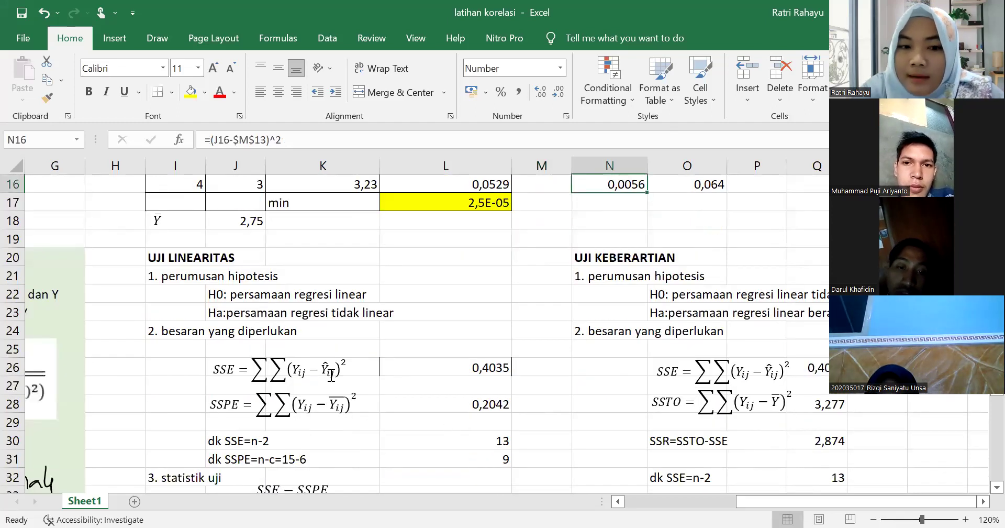
left_click(262, 406)
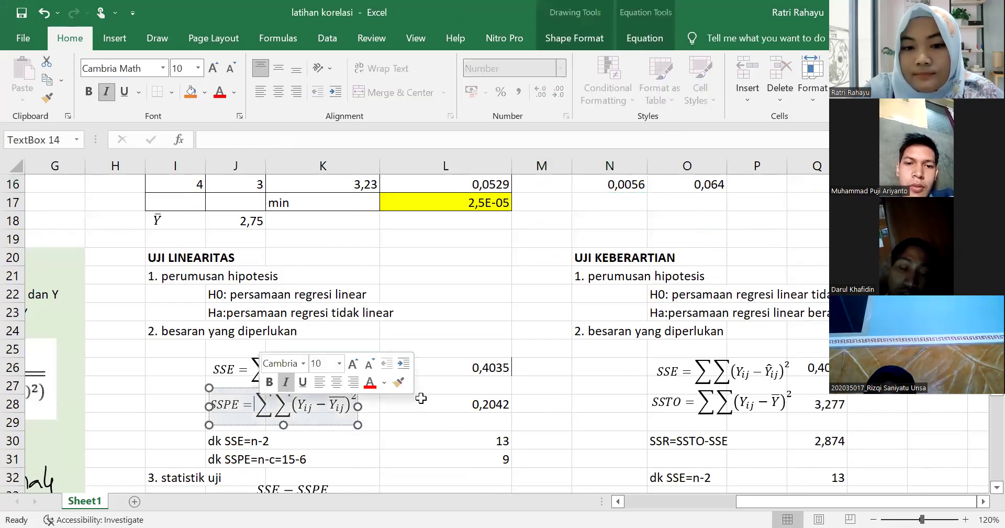
left_click(488, 404)
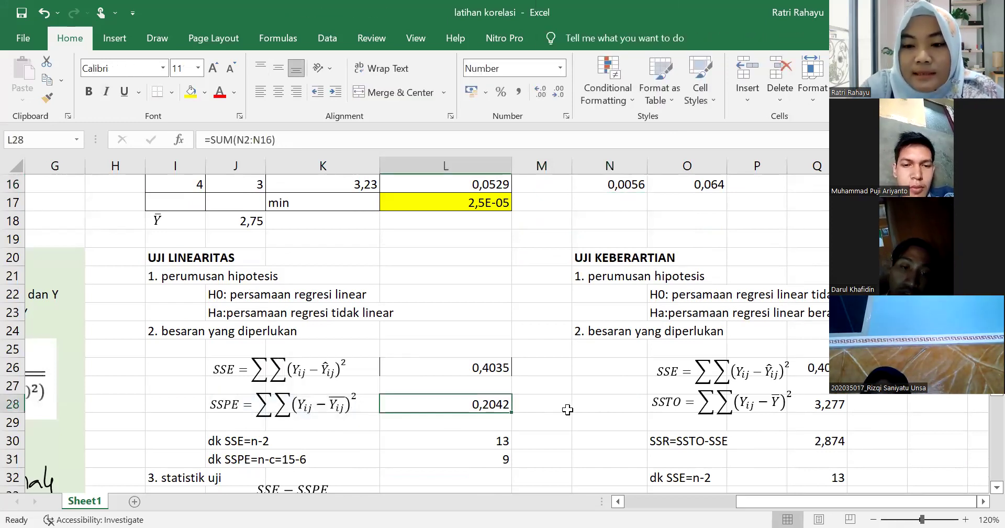
left_click(568, 409)
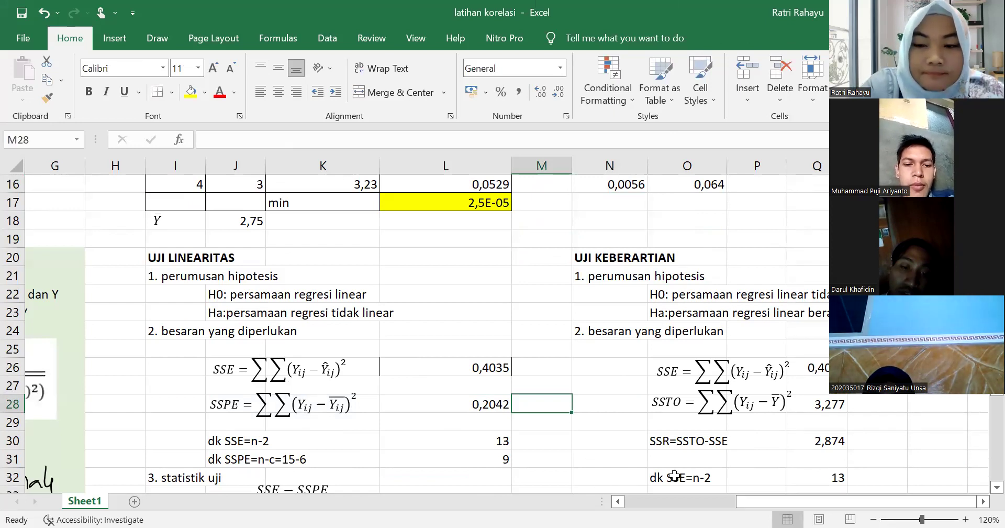